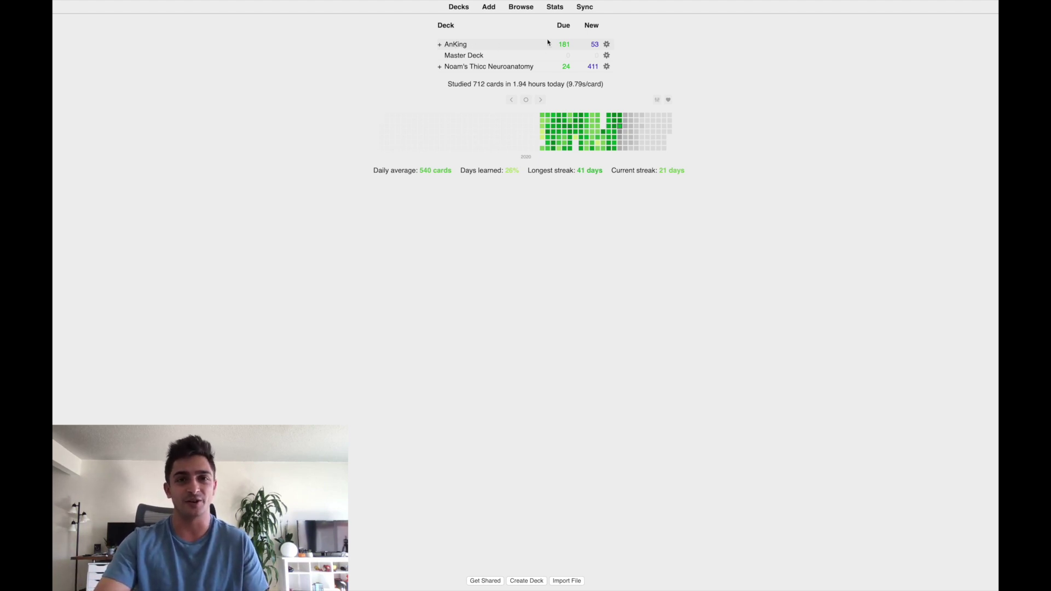
- Switch to the r/medicalschoolanki page and scroll through its sidebar of recommended decks
key(super+Tab)
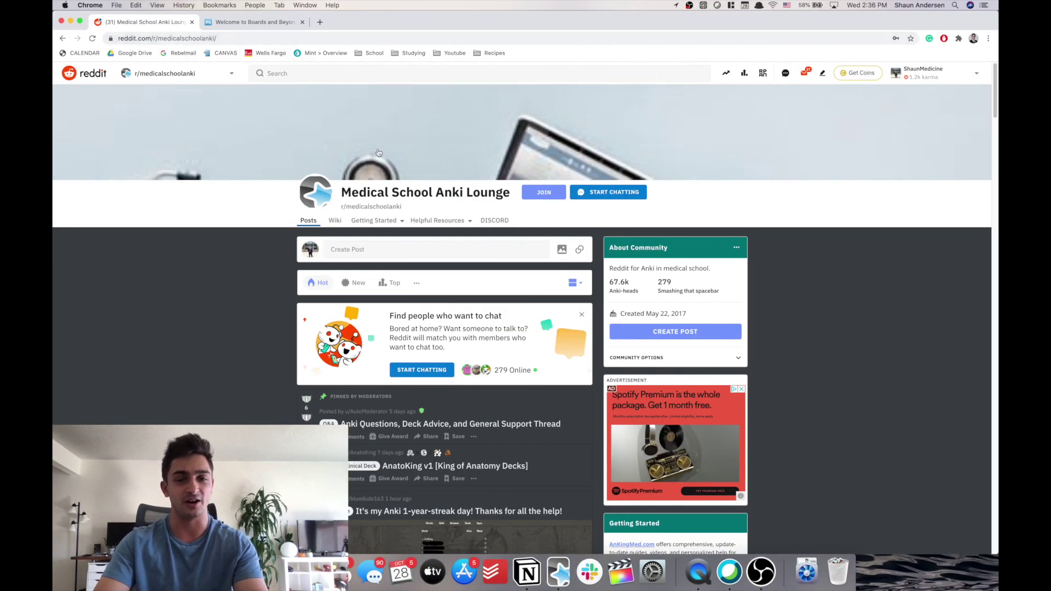
scroll(492, 235, down, 2)
scroll(492, 235, down, 3)
scroll(641, 377, down, 2)
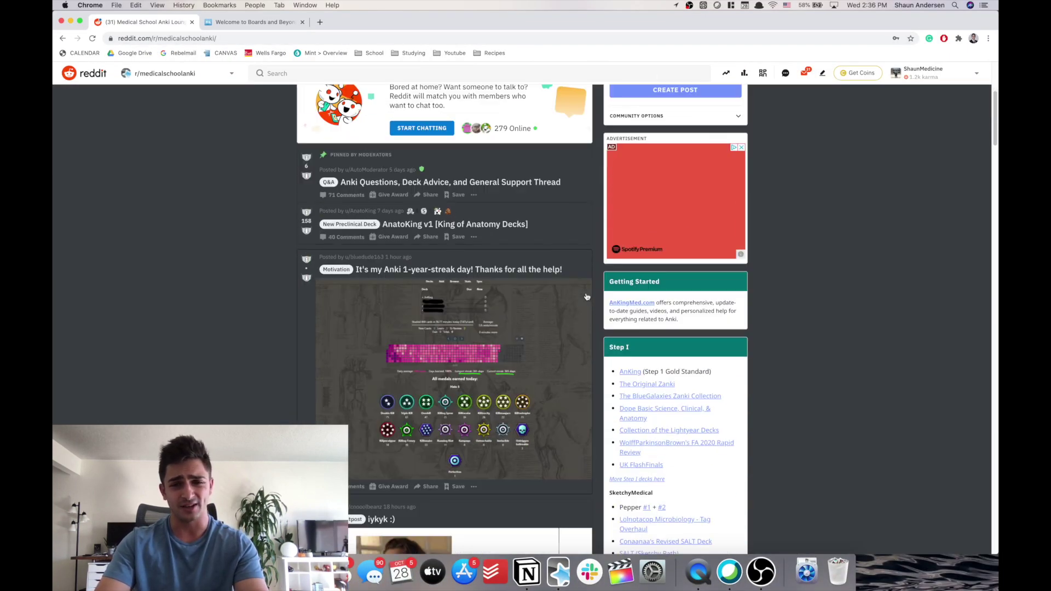
scroll(642, 377, down, 2)
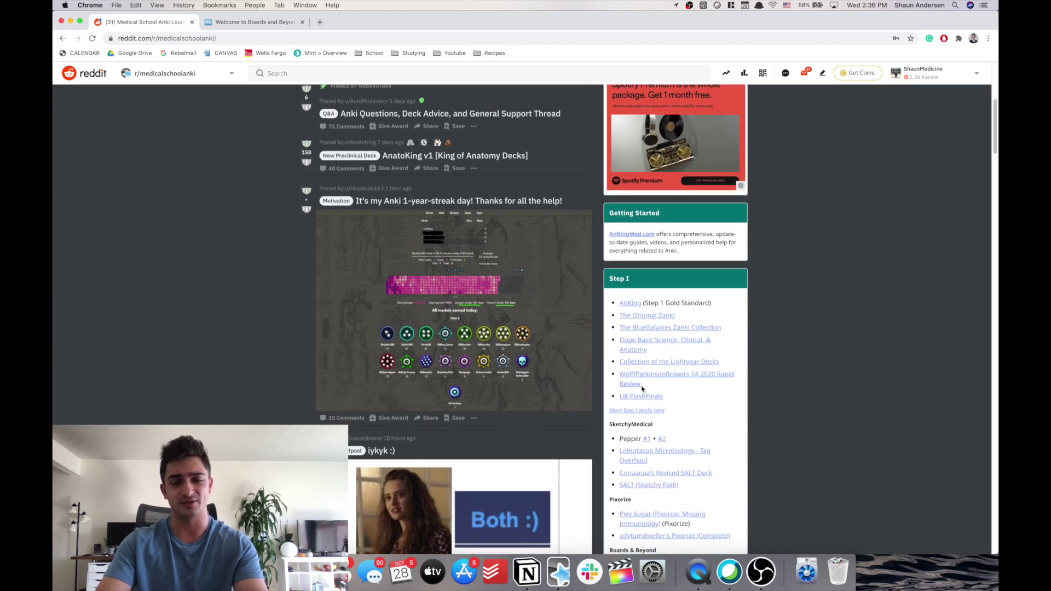
scroll(643, 390, down, 1)
scroll(643, 390, down, 2)
scroll(642, 410, down, 4)
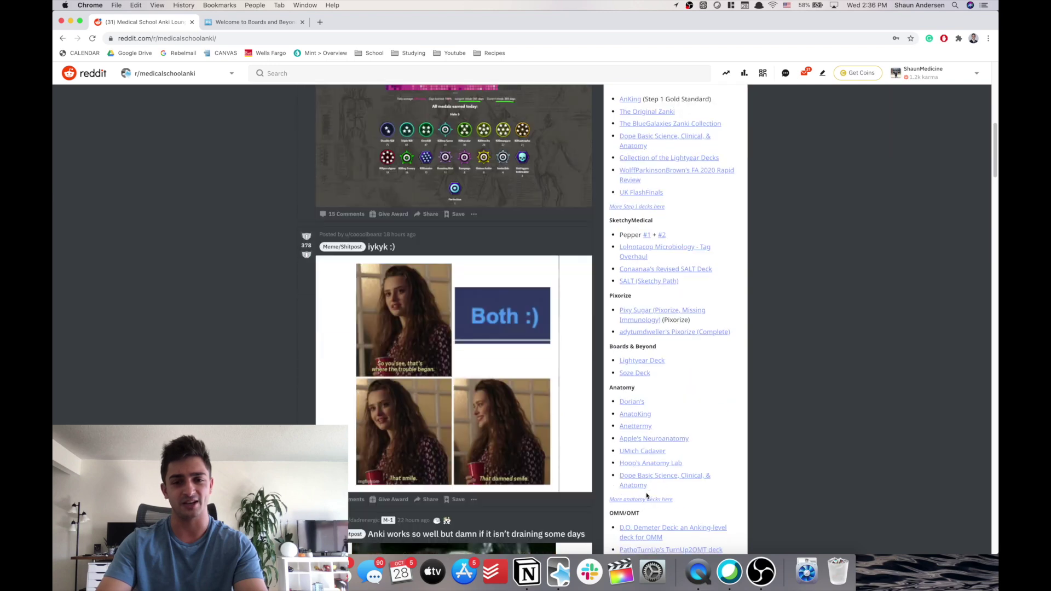
scroll(646, 459, down, 2)
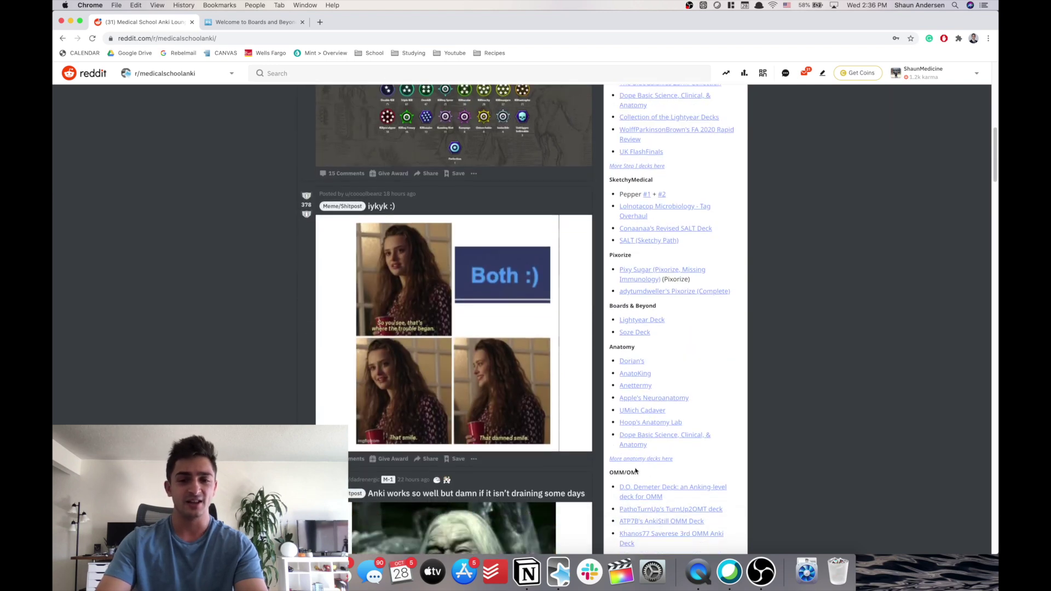
scroll(639, 486, down, 1)
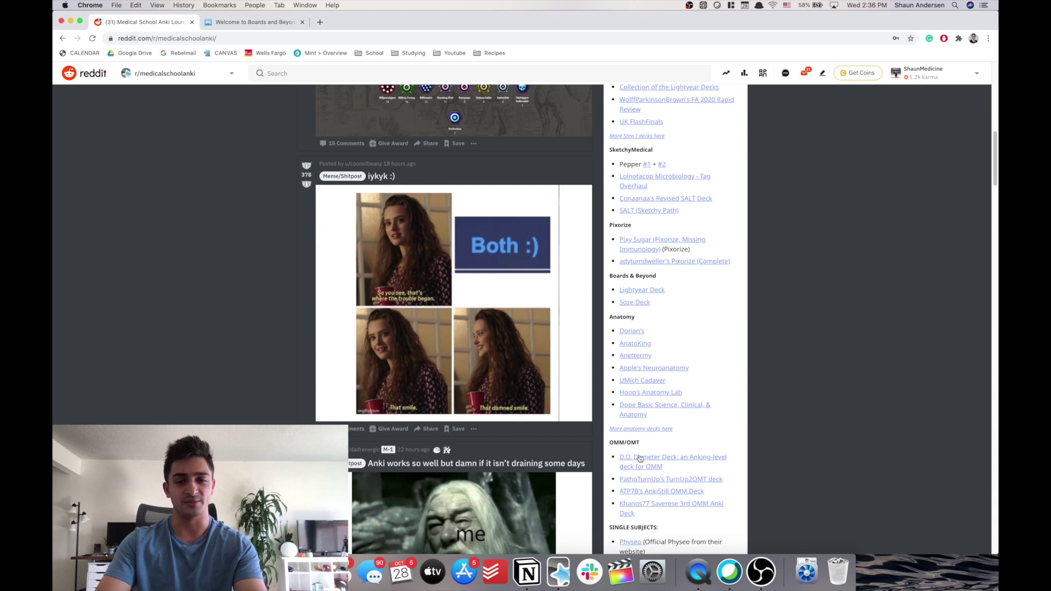
scroll(625, 445, up, 15)
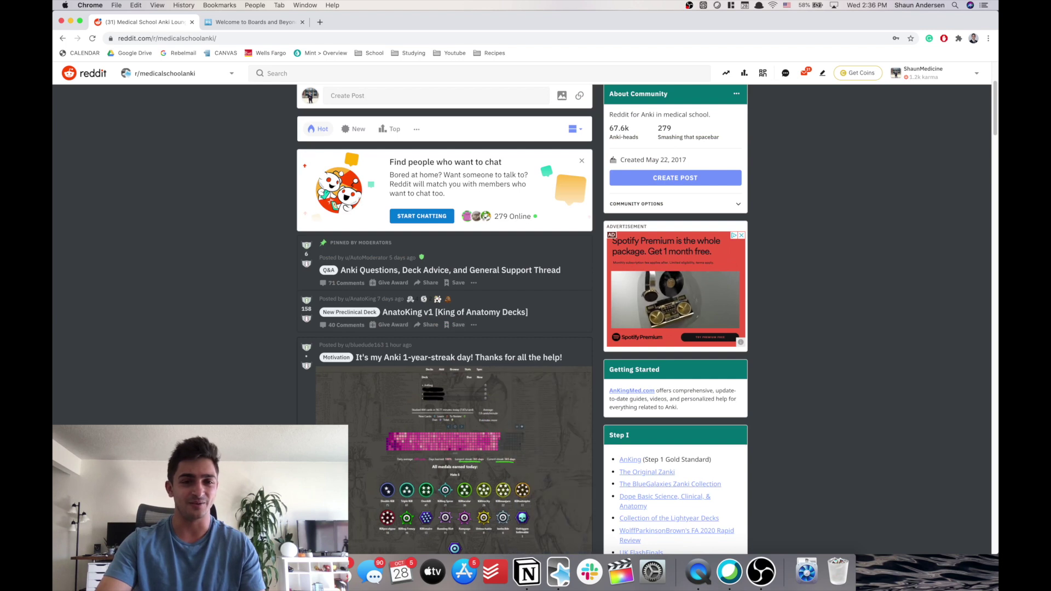
- Open and dismiss the Anki dock icon's menu, bringing the Anki deck list forward
right_click(563, 572)
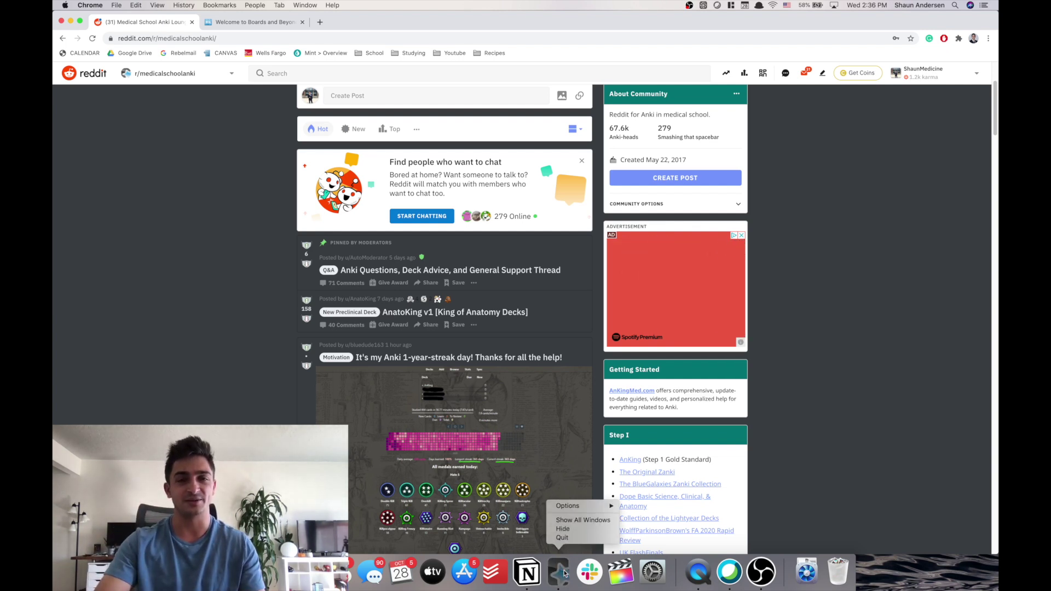
click(562, 574)
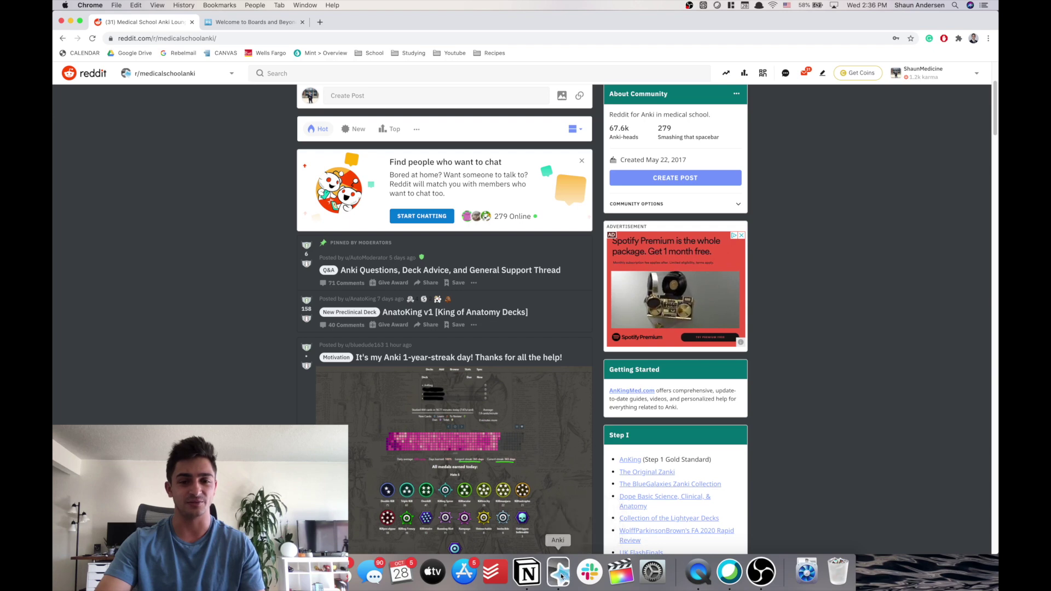
click(563, 574)
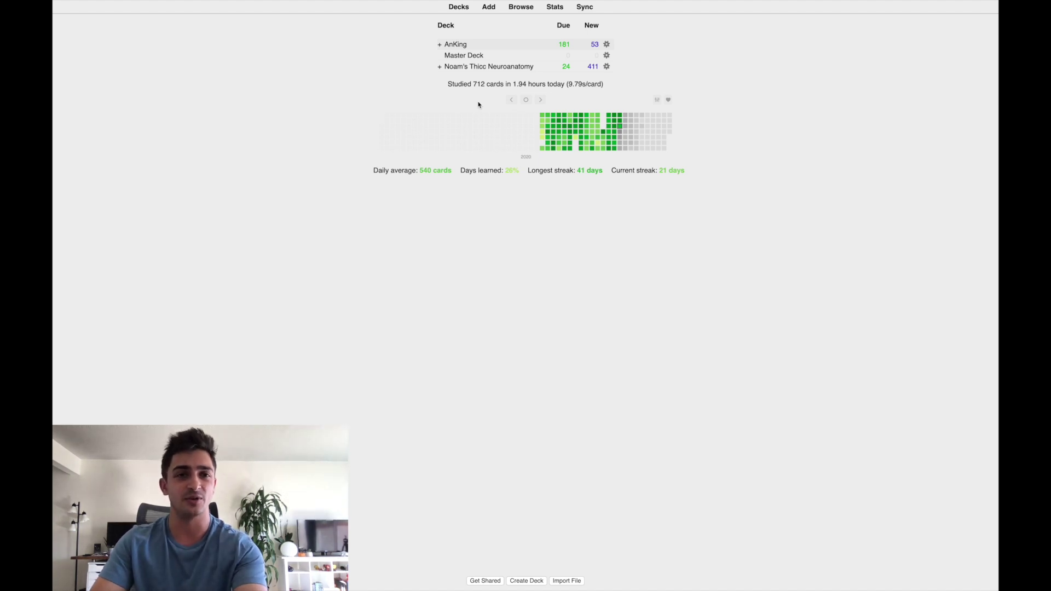
- Switch from Anki back to the Chrome browser
key(super+Tab)
- Scroll the Boards and Beyond Neurology eye videos down to Glaucoma, then switch back to Anki
key(ctrl+Tab)
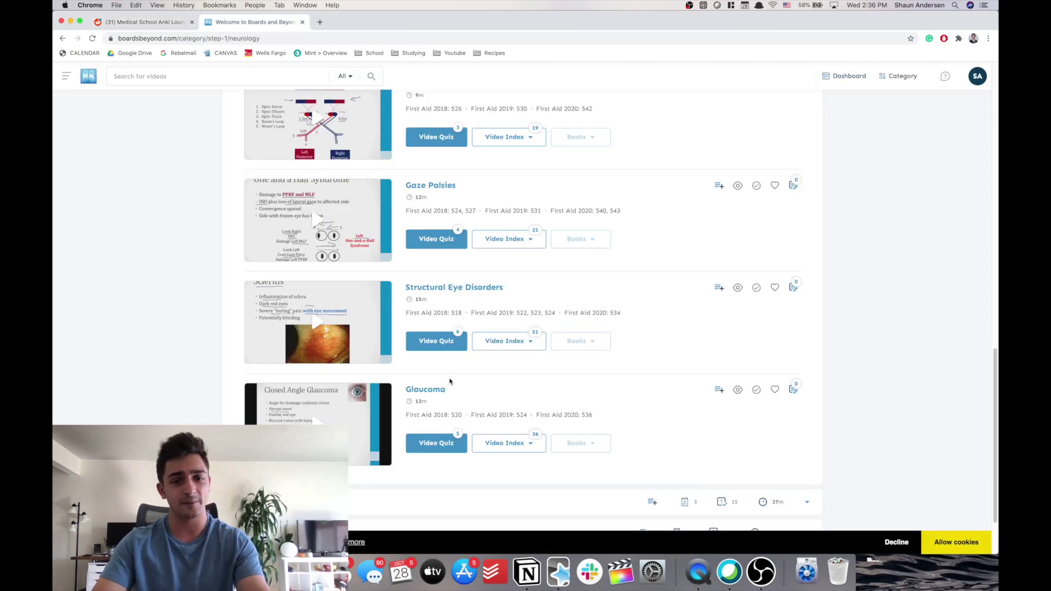
scroll(456, 386, up, 3)
scroll(456, 387, up, 10)
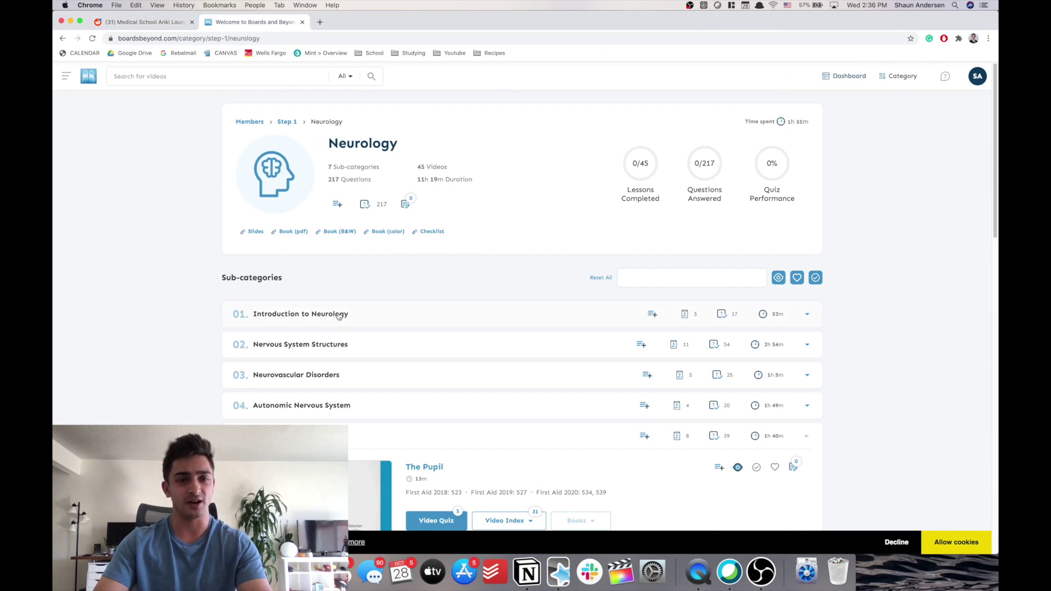
scroll(341, 312, down, 15)
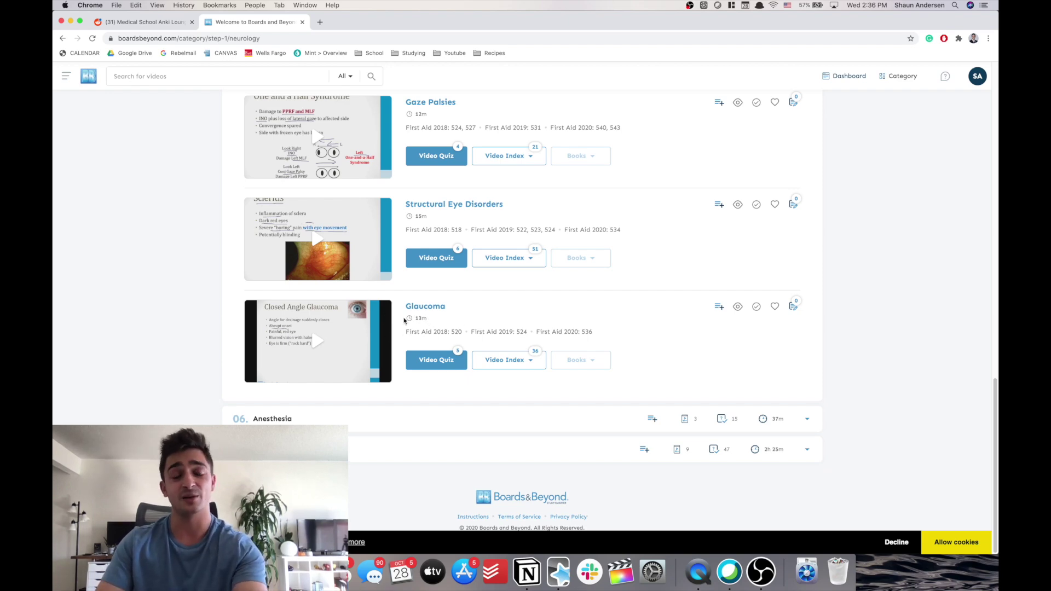
key(super+Tab)
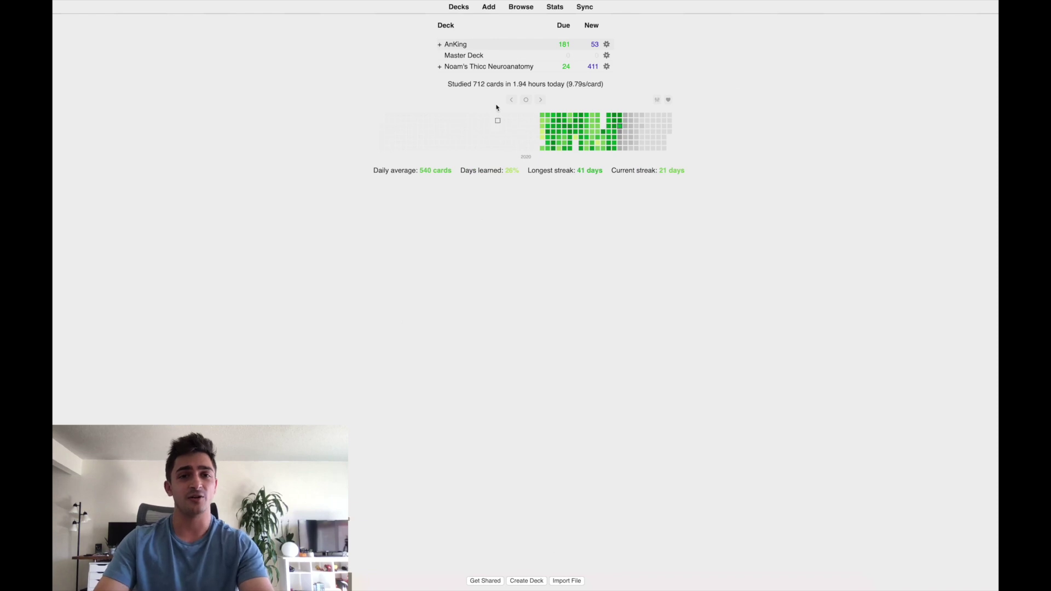
- Open the Browse window and scroll its sidebar to the #AK_Step1 tag
click(521, 7)
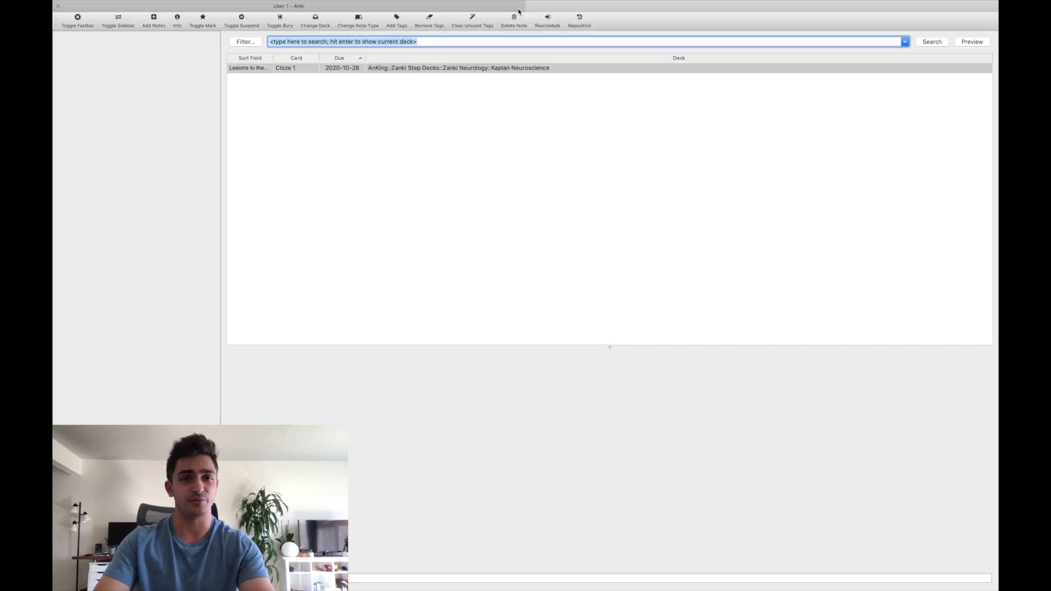
scroll(183, 265, down, 5)
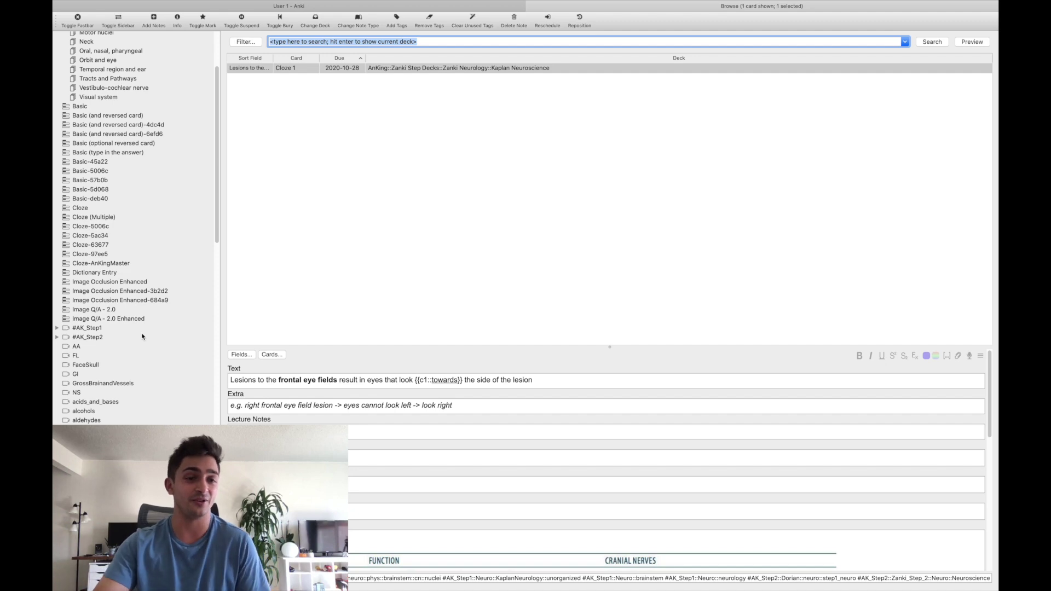
scroll(143, 351, down, 10)
scroll(148, 390, up, 3)
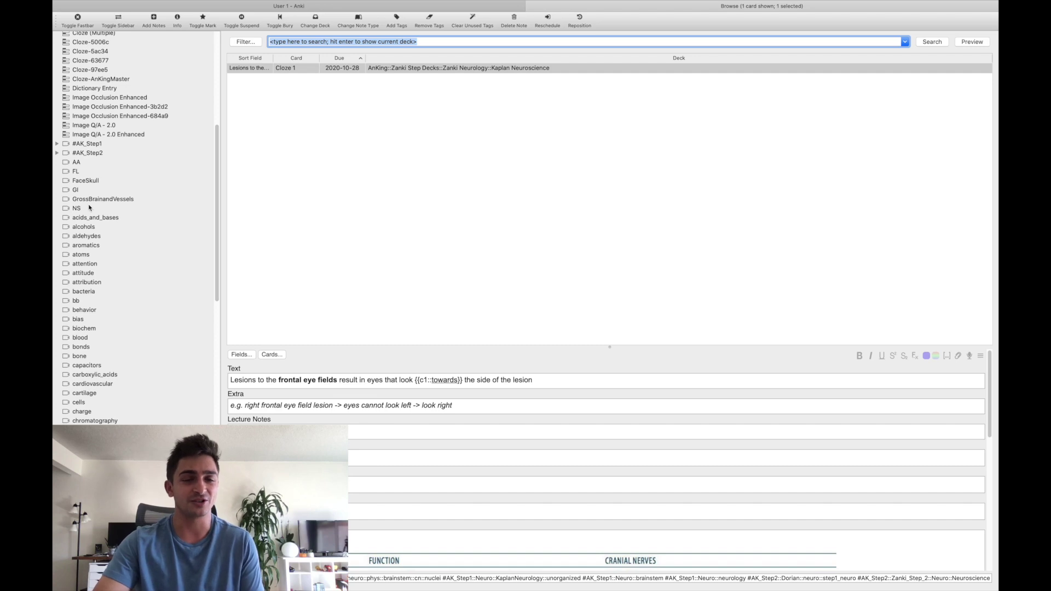
scroll(89, 207, up, 10)
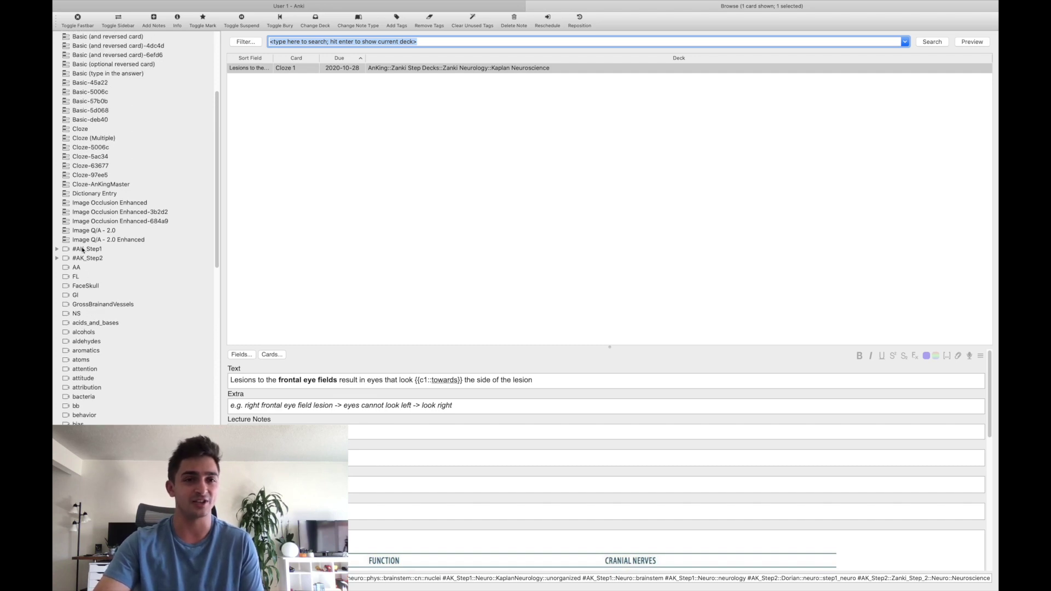
scroll(97, 323, down, 7)
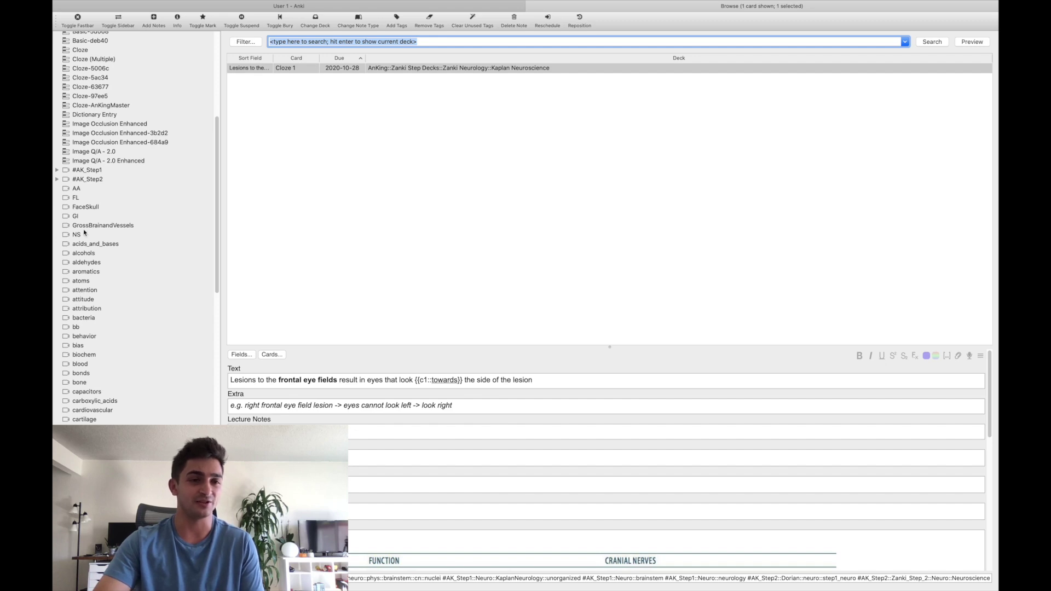
- Expand #AK_Step1 > #B&B > Neurology > 05_Eye and list the 08_Glaucoma cards
click(58, 170)
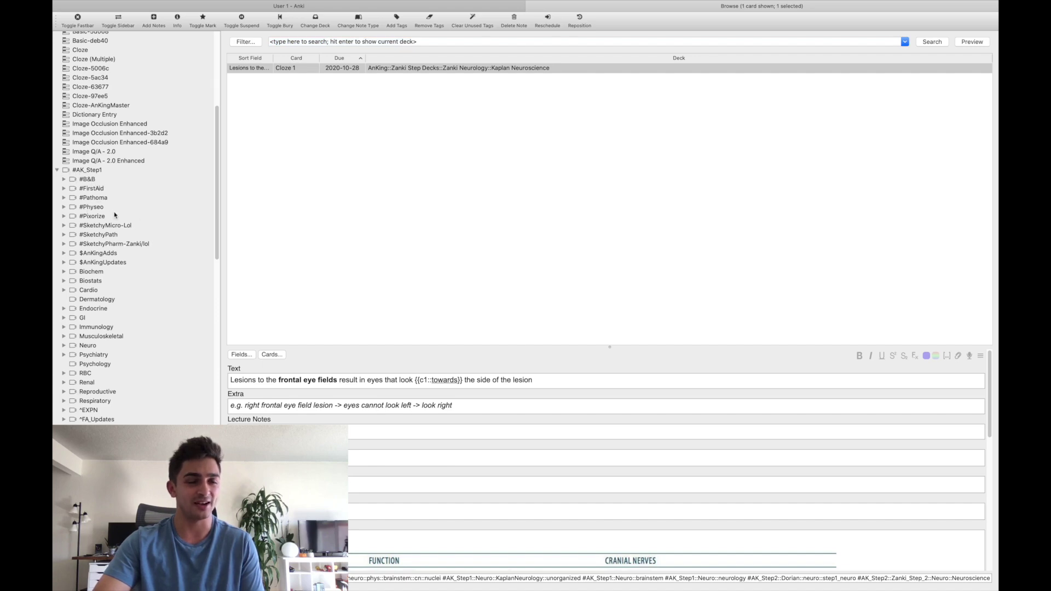
click(64, 180)
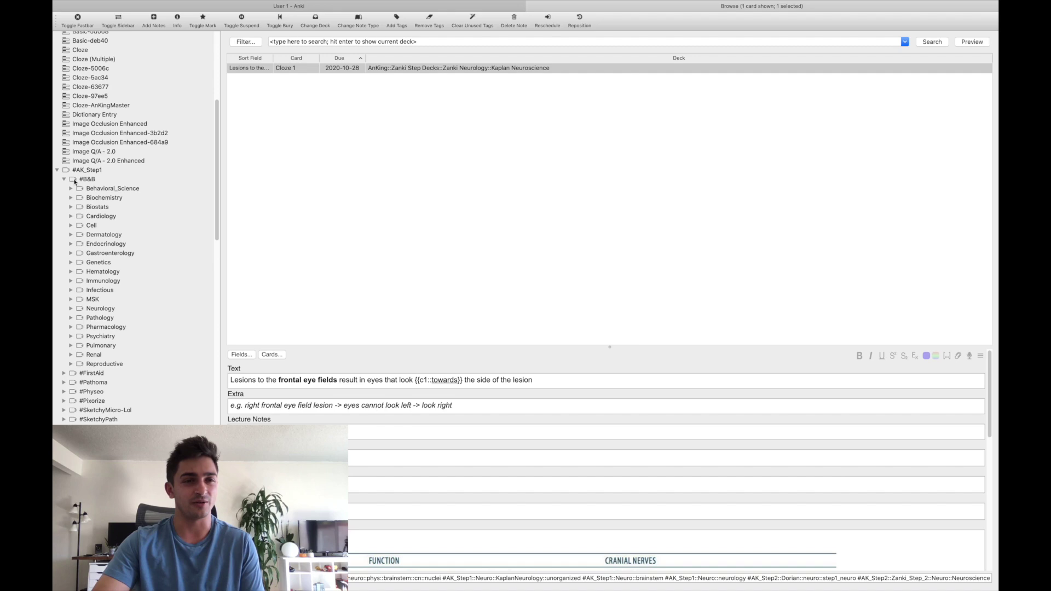
click(71, 309)
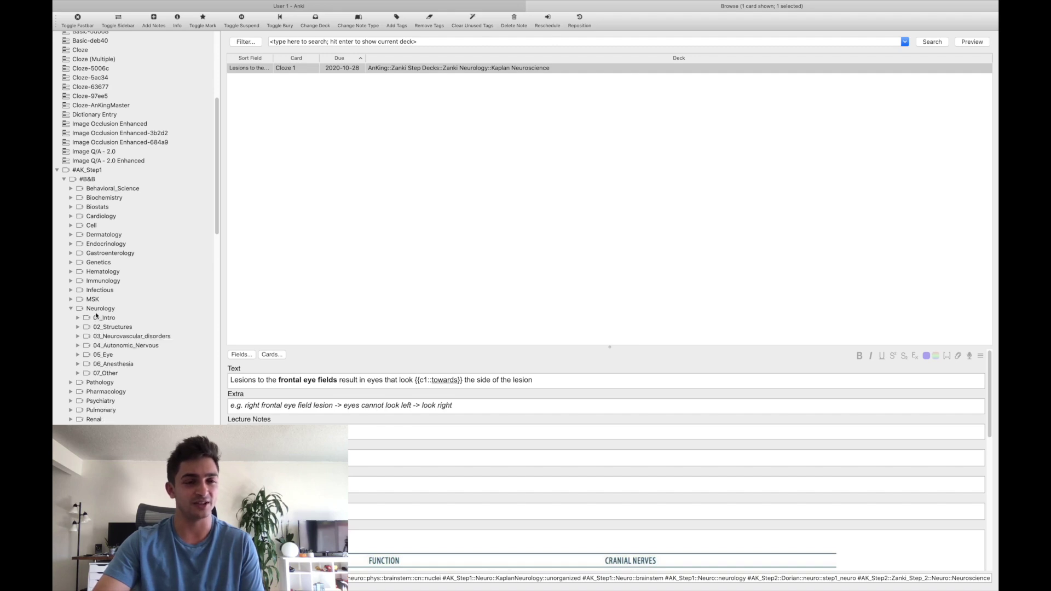
click(78, 355)
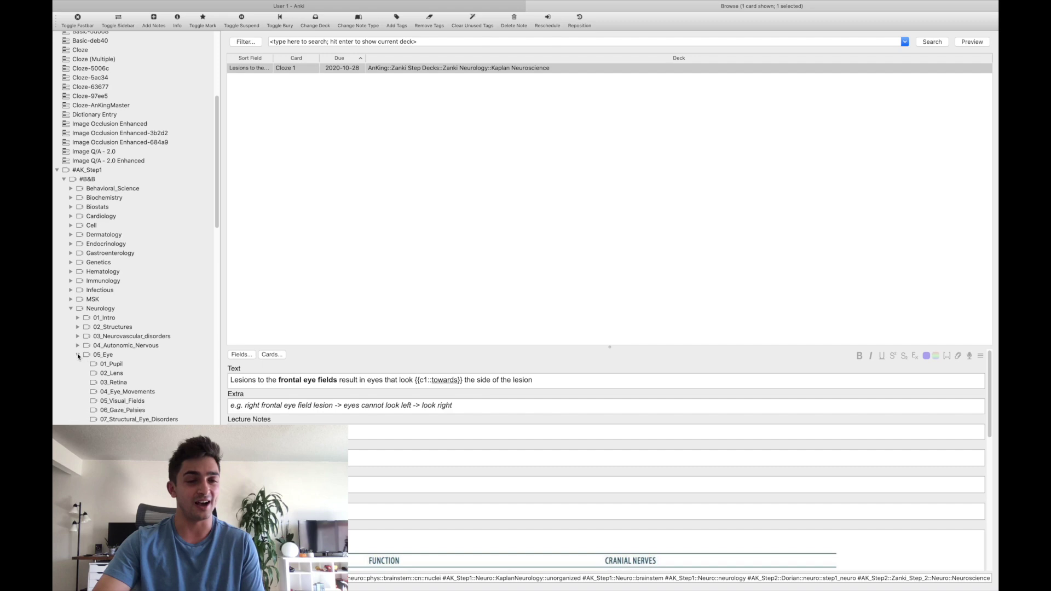
click(118, 426)
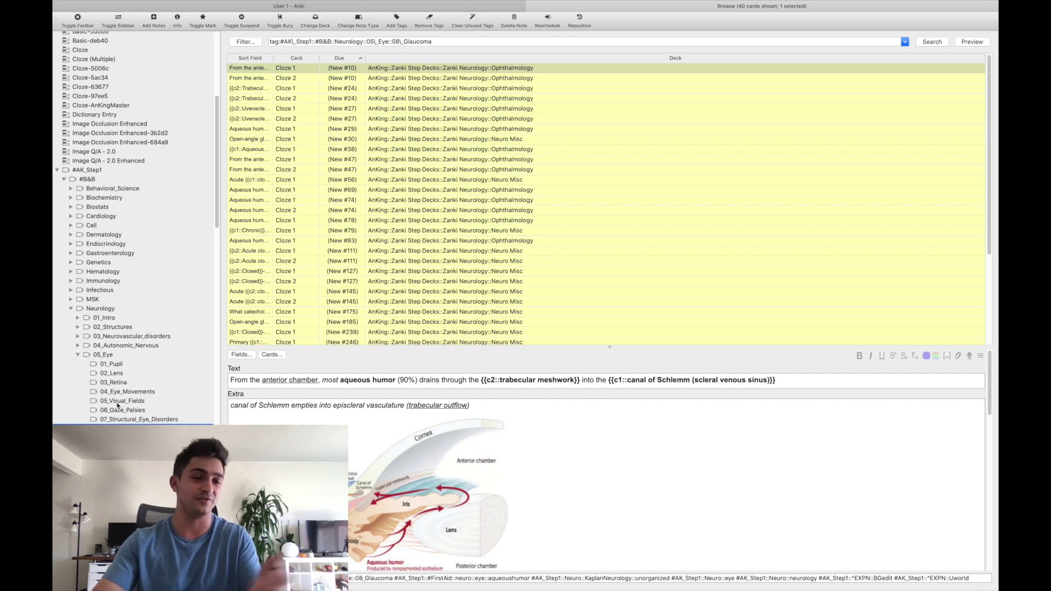
- Read the closed-angle and open-angle glaucoma cards, then select all 40 glaucoma cards
scroll(400, 278, down, 5)
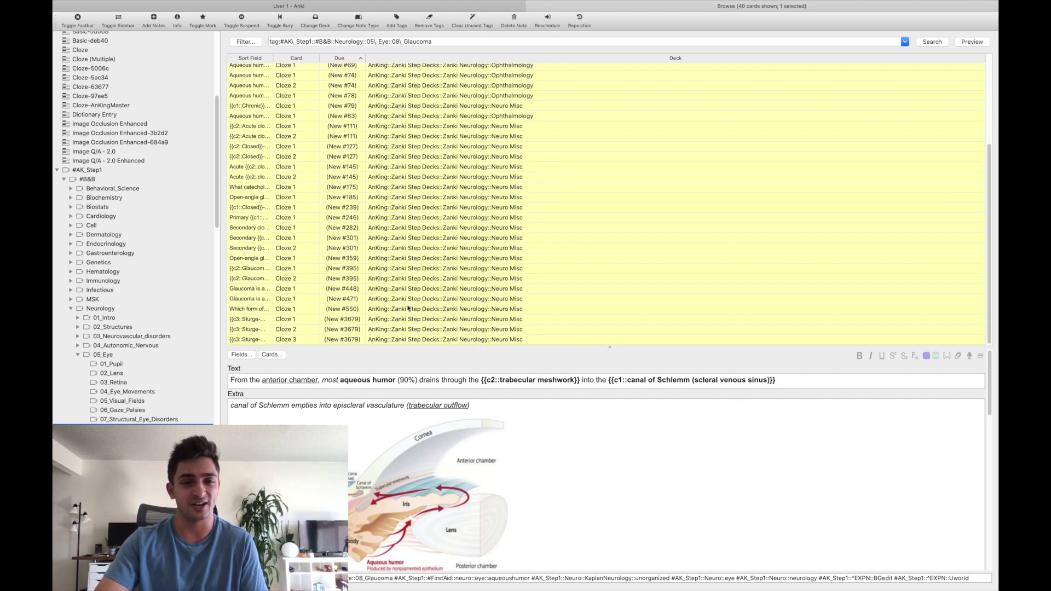
scroll(490, 296, up, 5)
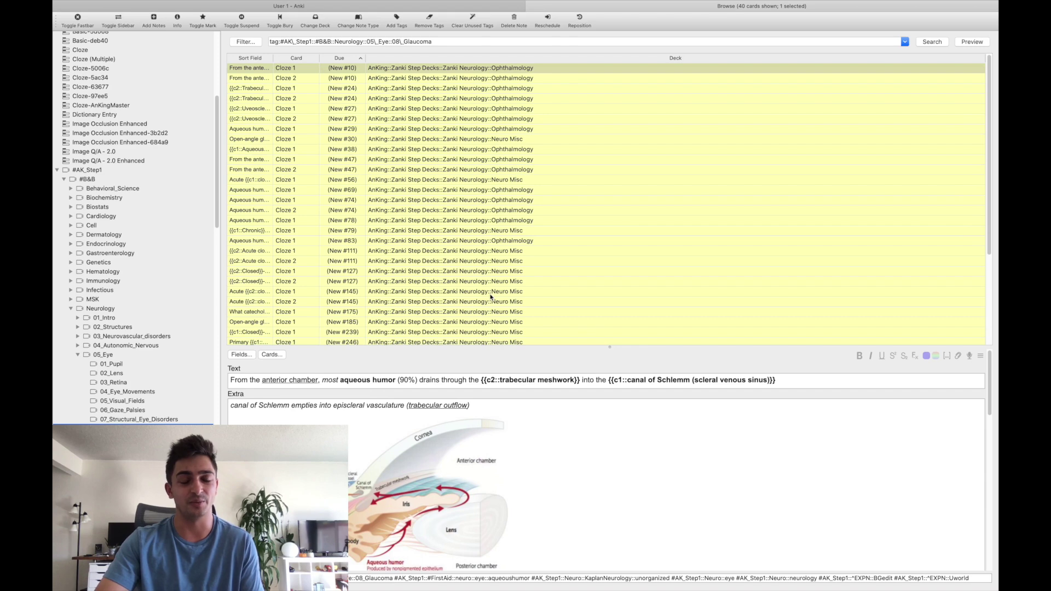
click(470, 292)
scroll(463, 291, down, 5)
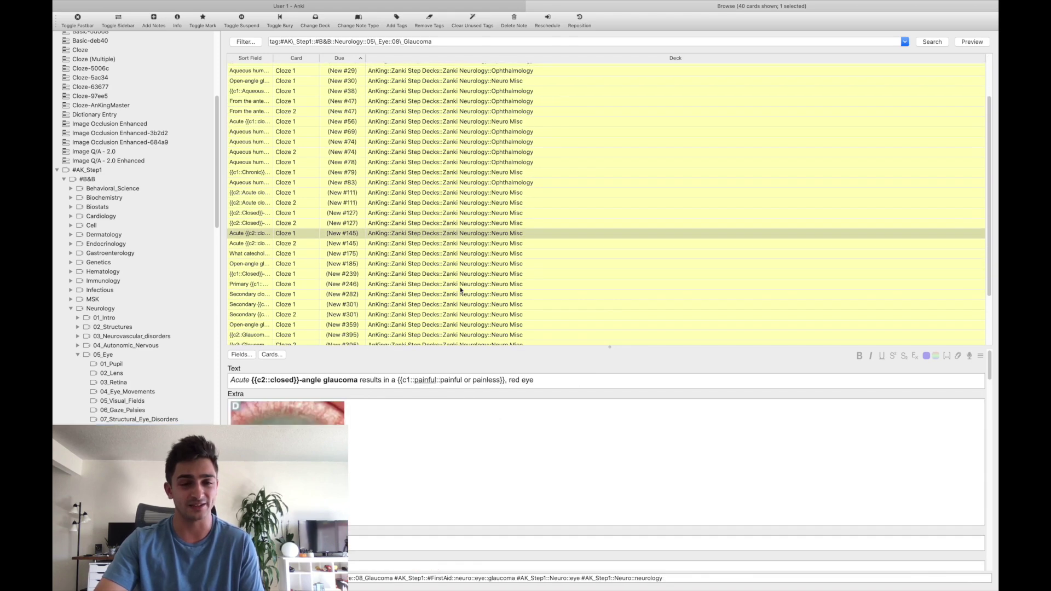
scroll(464, 292, up, 5)
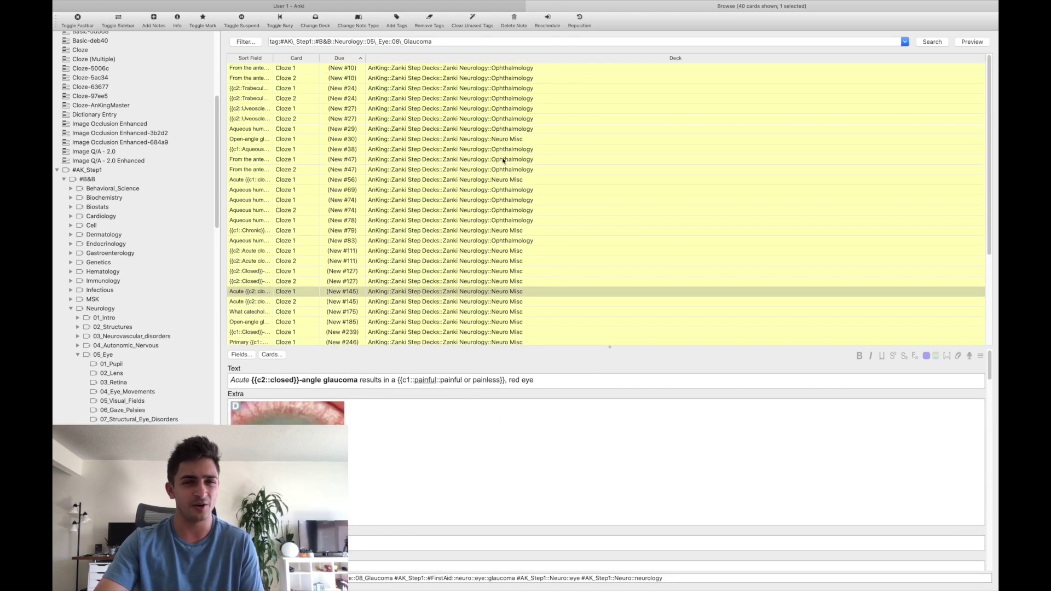
click(477, 141)
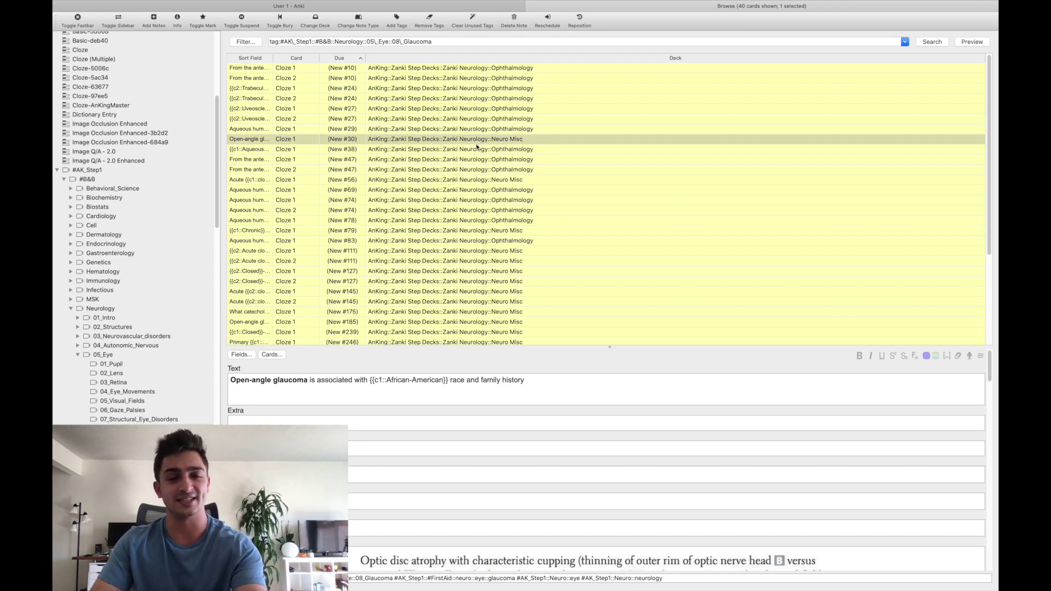
key(super+a)
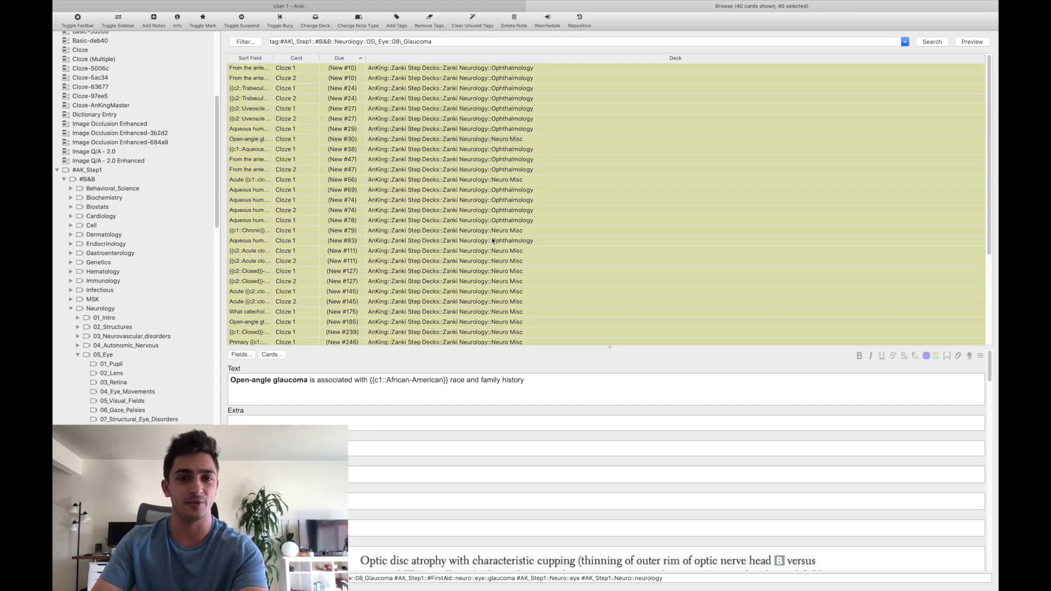
right_click(490, 238)
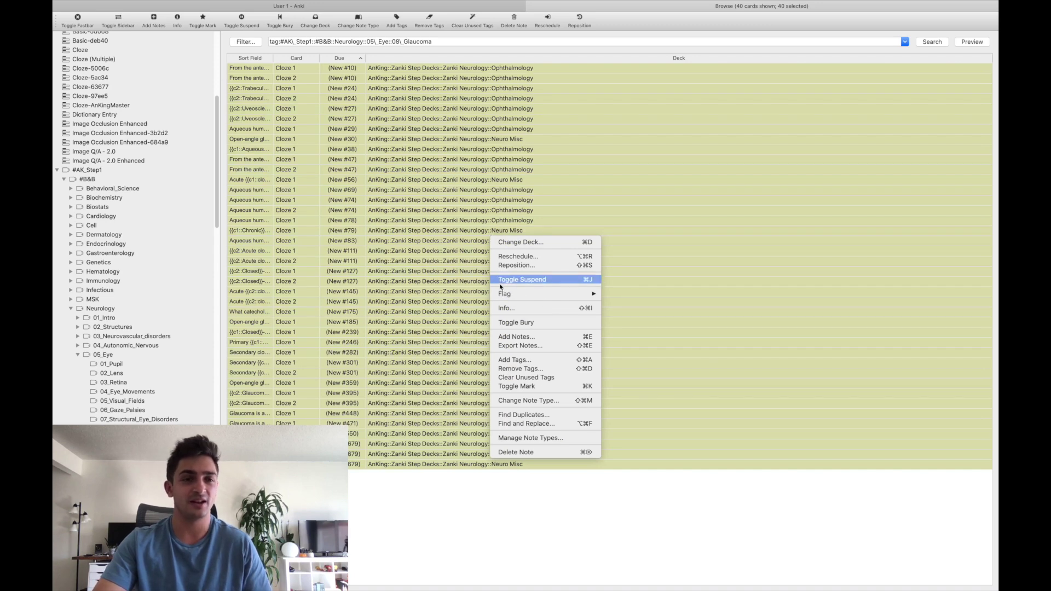
- List the 61 cards tagged 03_Retina, scroll through them, and close the browser
click(134, 405)
click(114, 382)
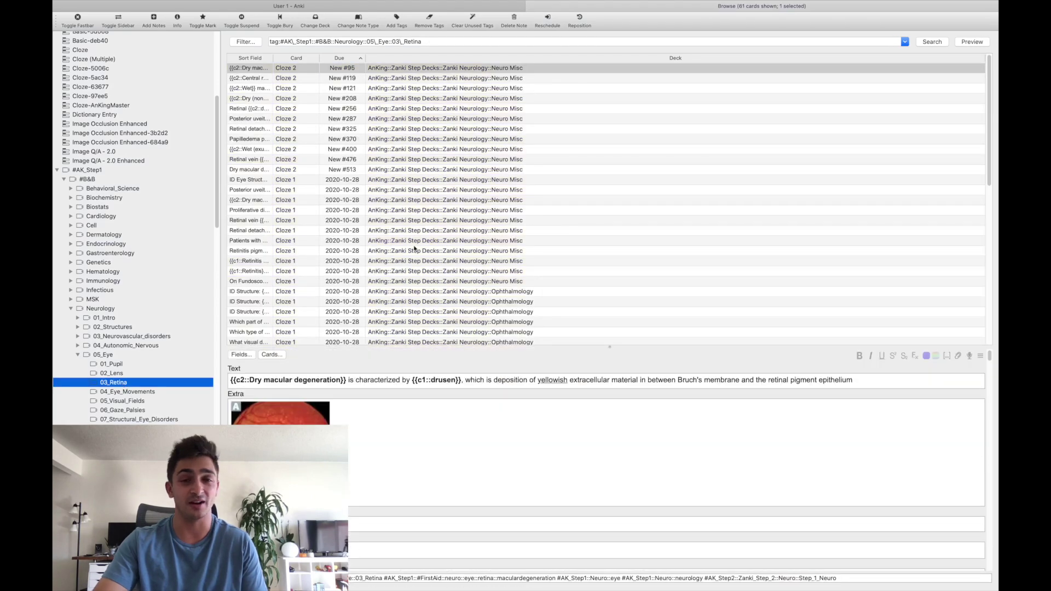
scroll(416, 252, down, 8)
scroll(419, 263, up, 6)
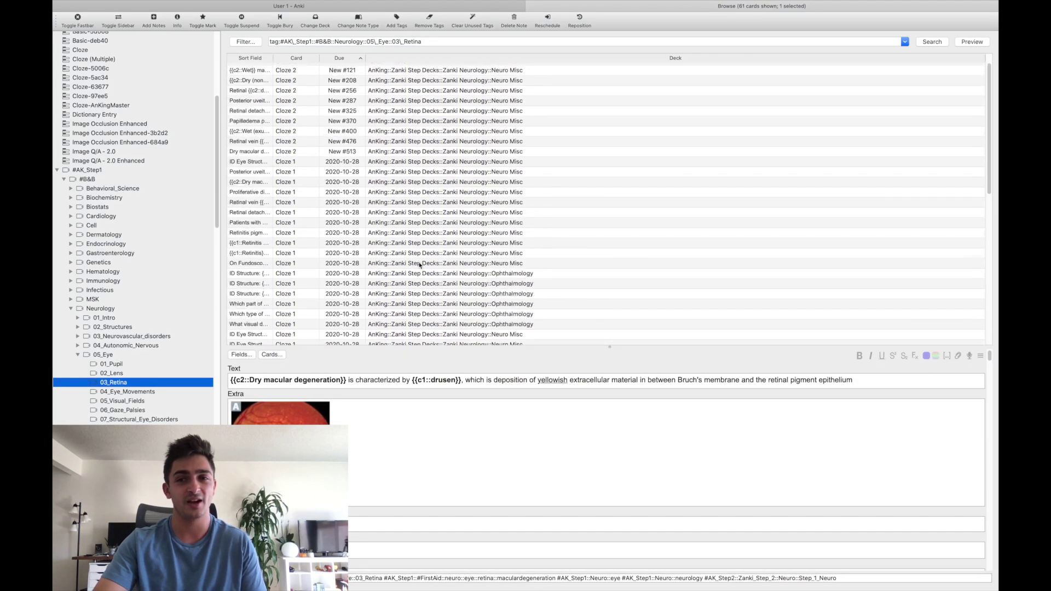
scroll(420, 265, down, 10)
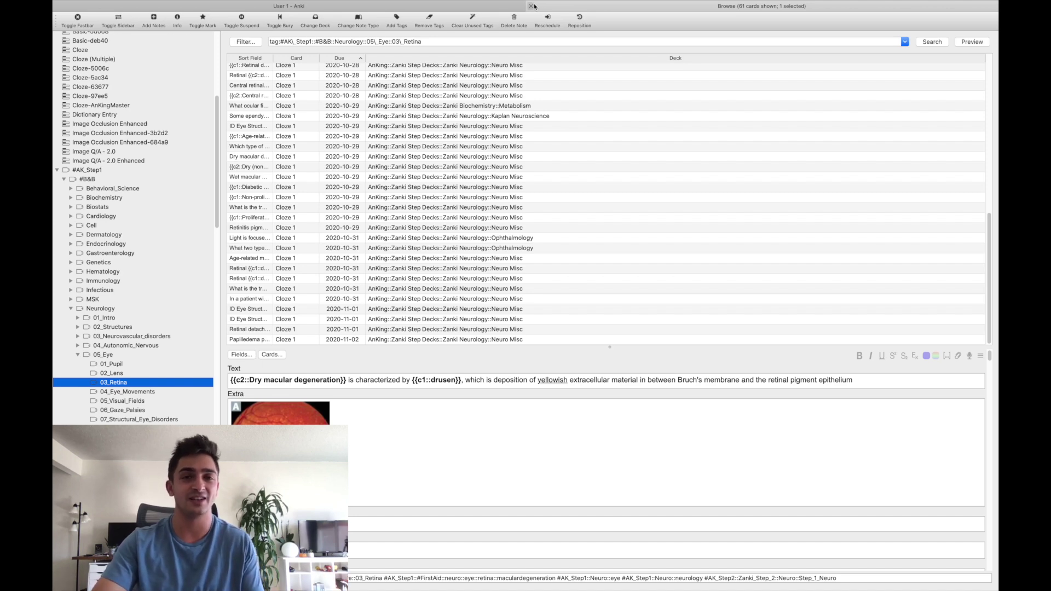
click(531, 6)
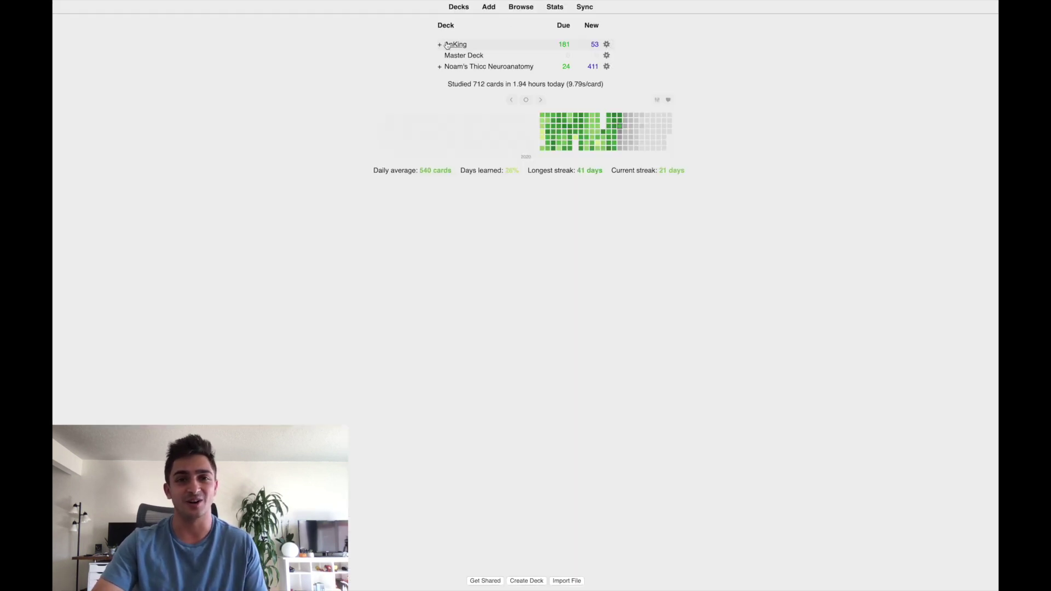
- Open the AnKing deck's overview with 53 new, 81 learning and 100 review cards
click(453, 44)
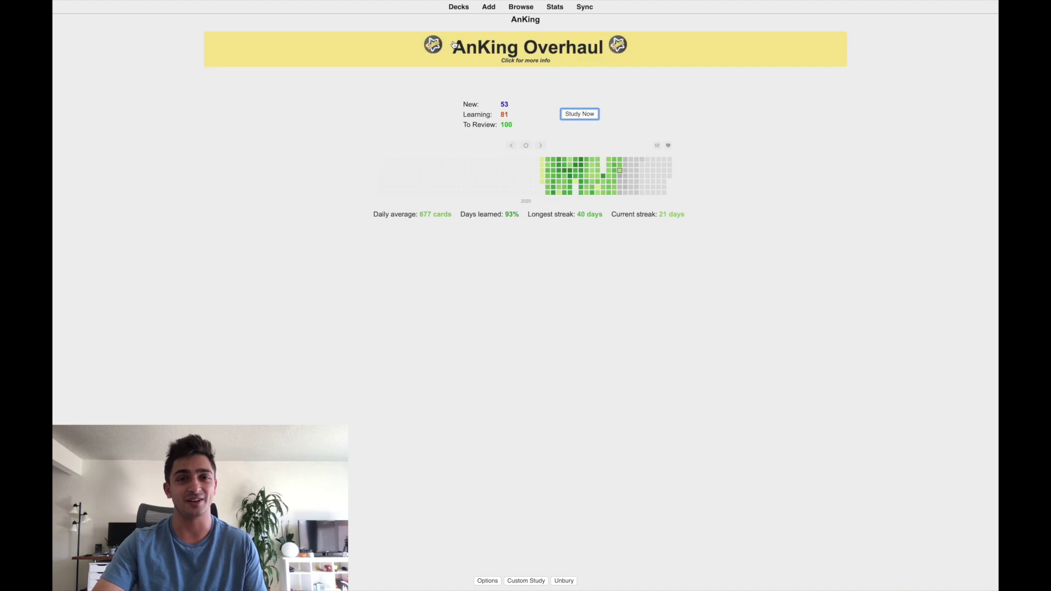
- Start studying AnKing and view the AMBOSS definition of frontal eye fields
click(585, 116)
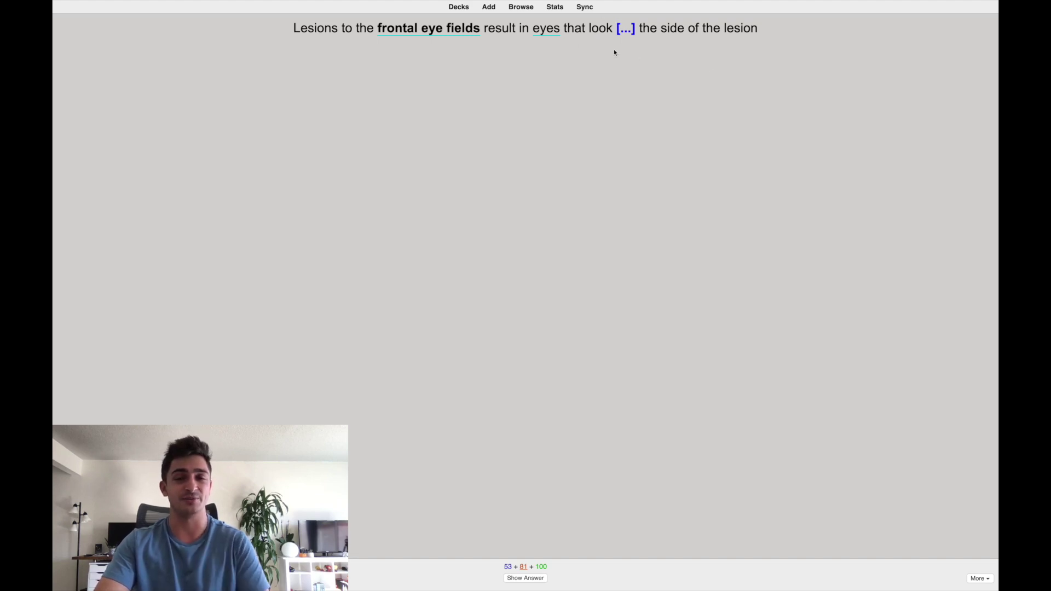
click(429, 29)
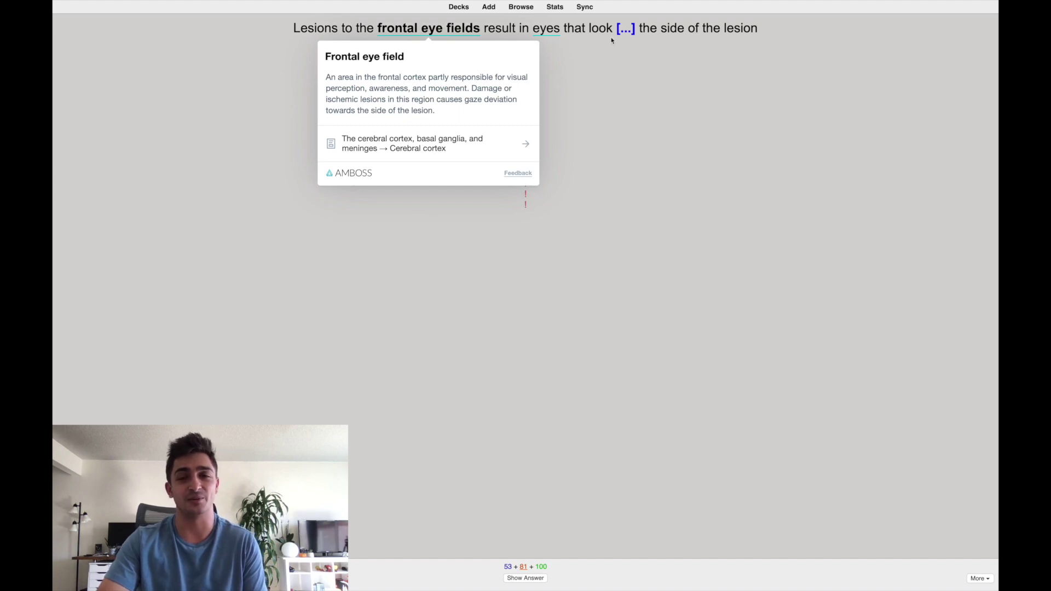
click(763, 157)
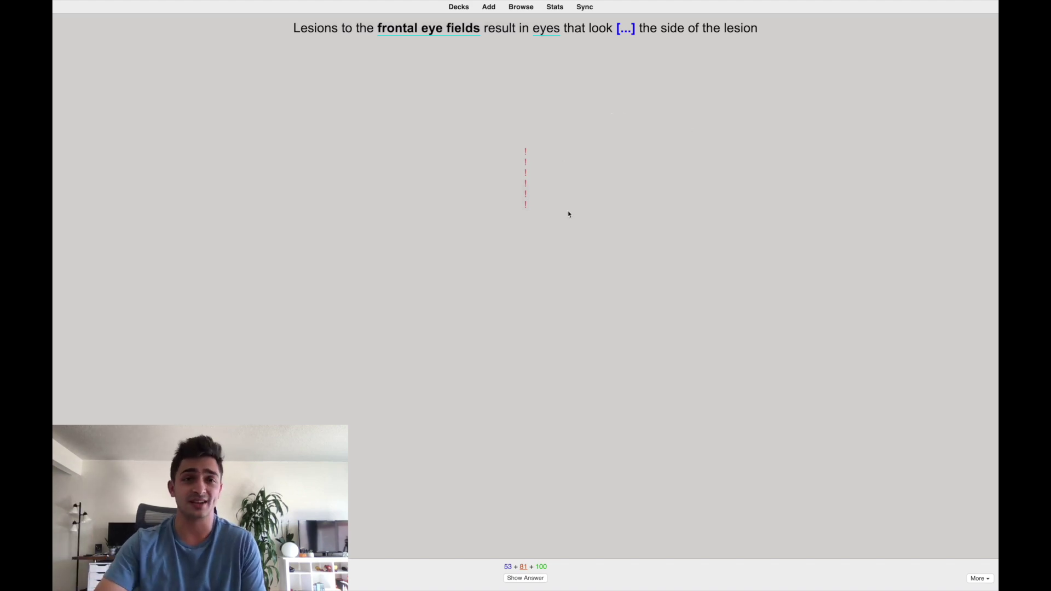
- Grade the frontal eye fields card Good and reveal the Broca's aphasia answer
click(532, 578)
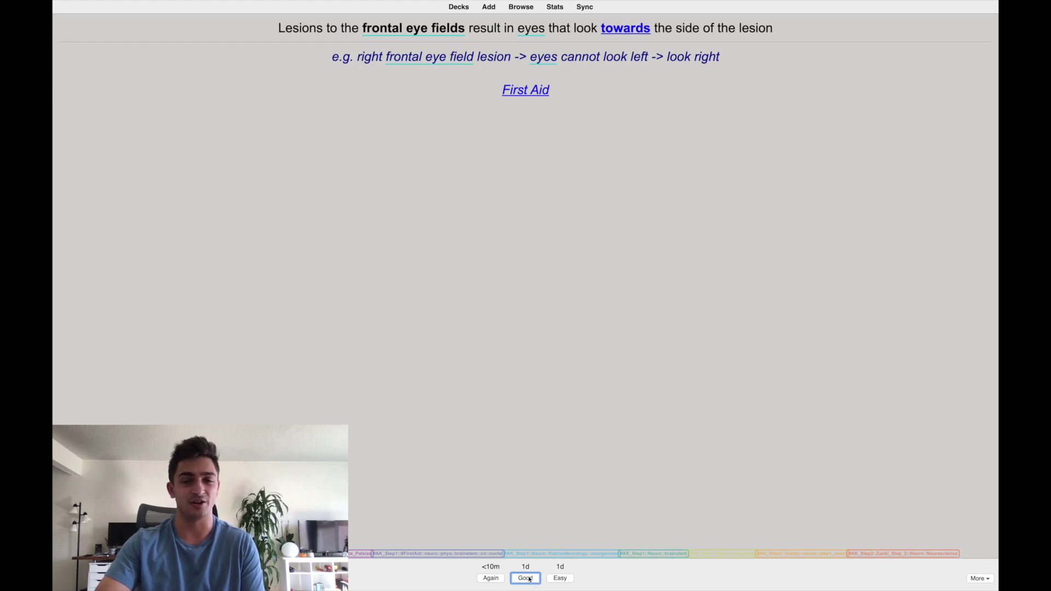
click(530, 580)
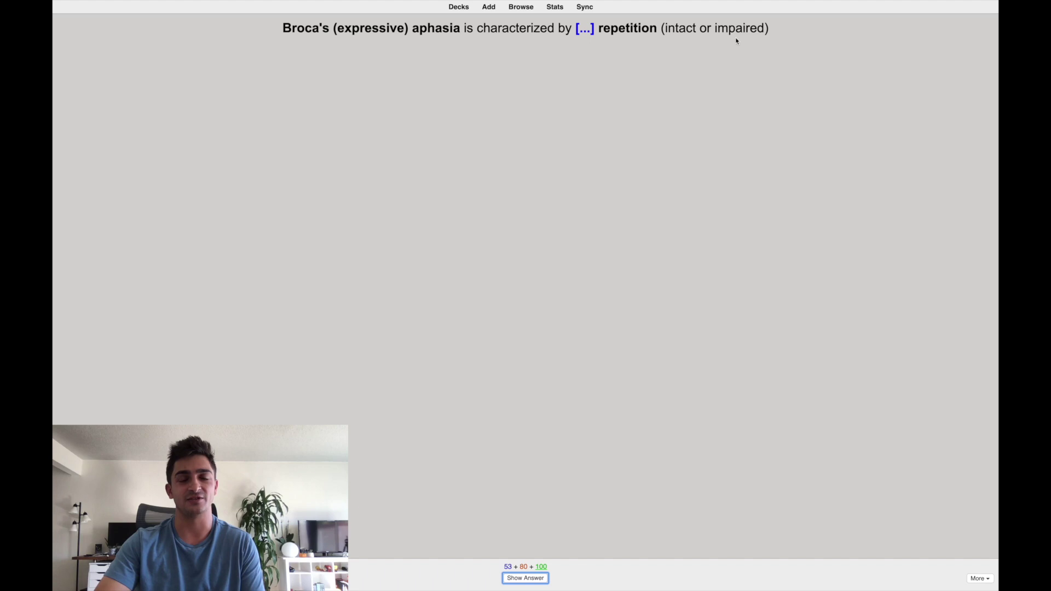
click(530, 580)
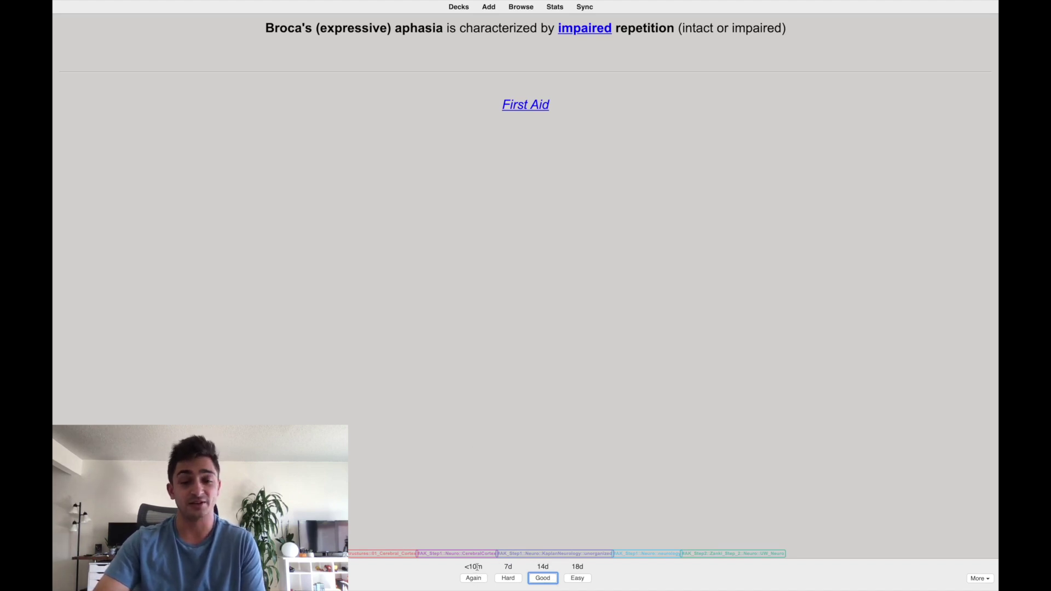
- Grade the Broca's aphasia card Good to reach the climbing fibers card
drag(477, 567, 469, 567)
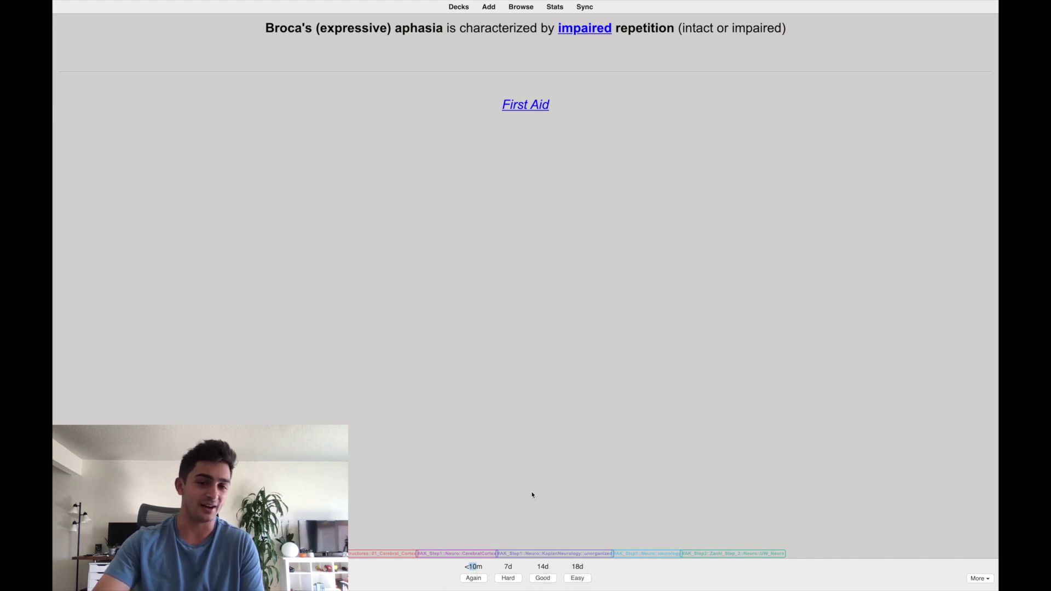
click(545, 578)
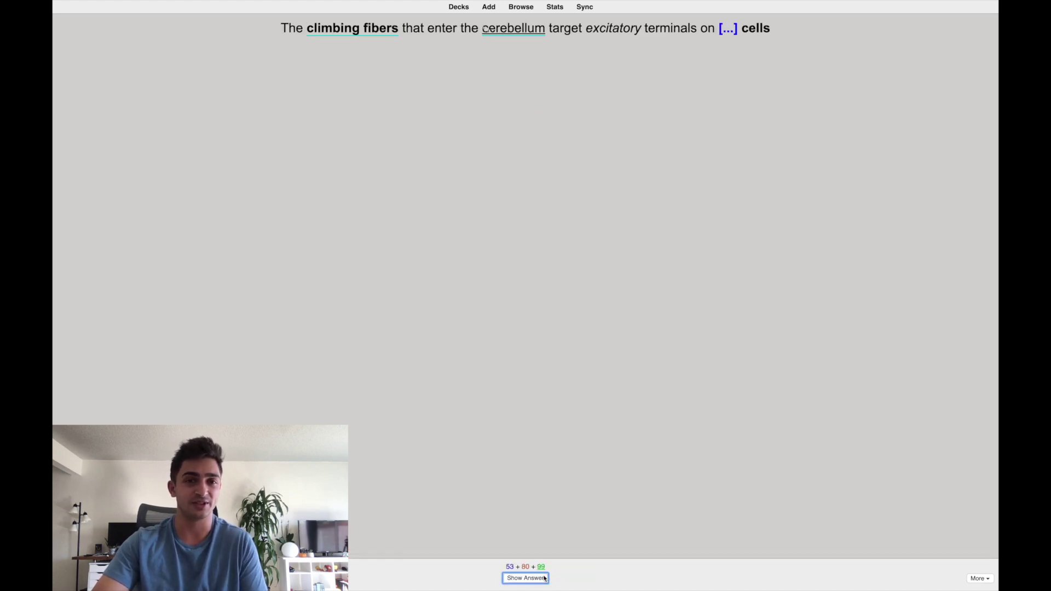
- Leave the review and open the AnKing deck options, comparing new-card and lapse steps
click(459, 7)
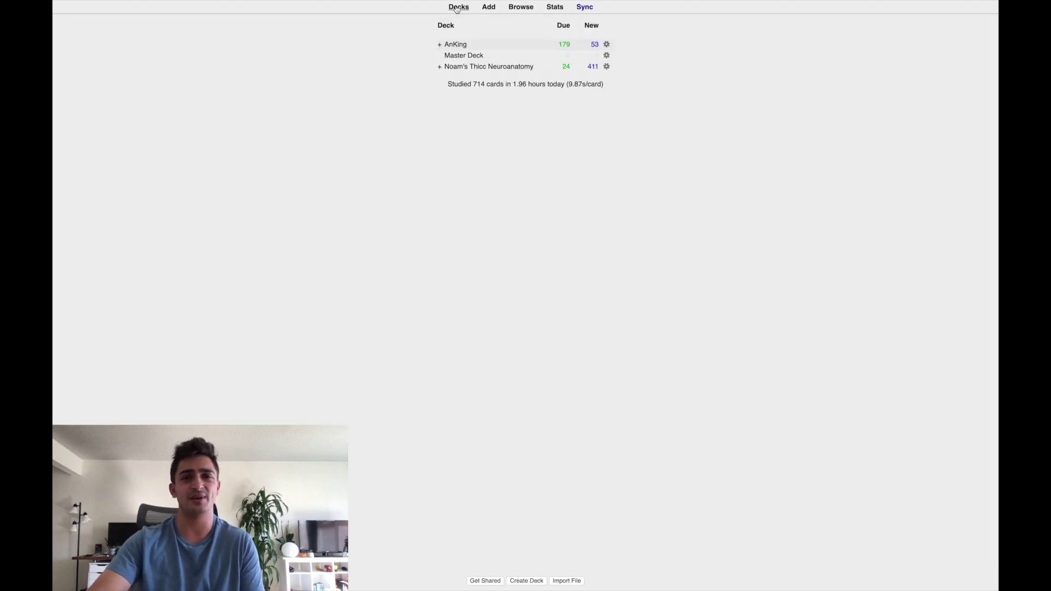
click(605, 48)
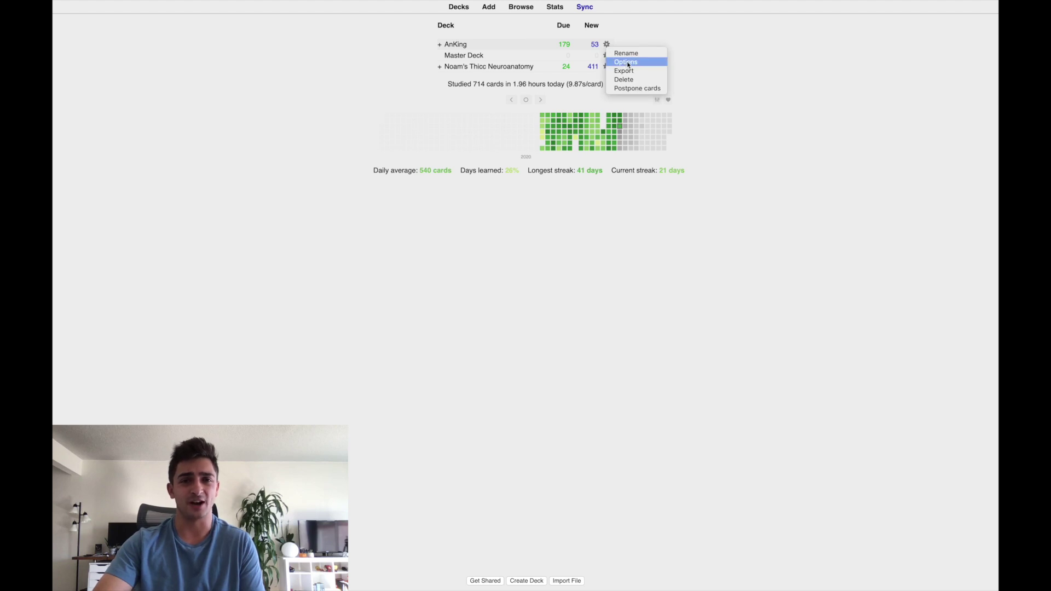
click(627, 62)
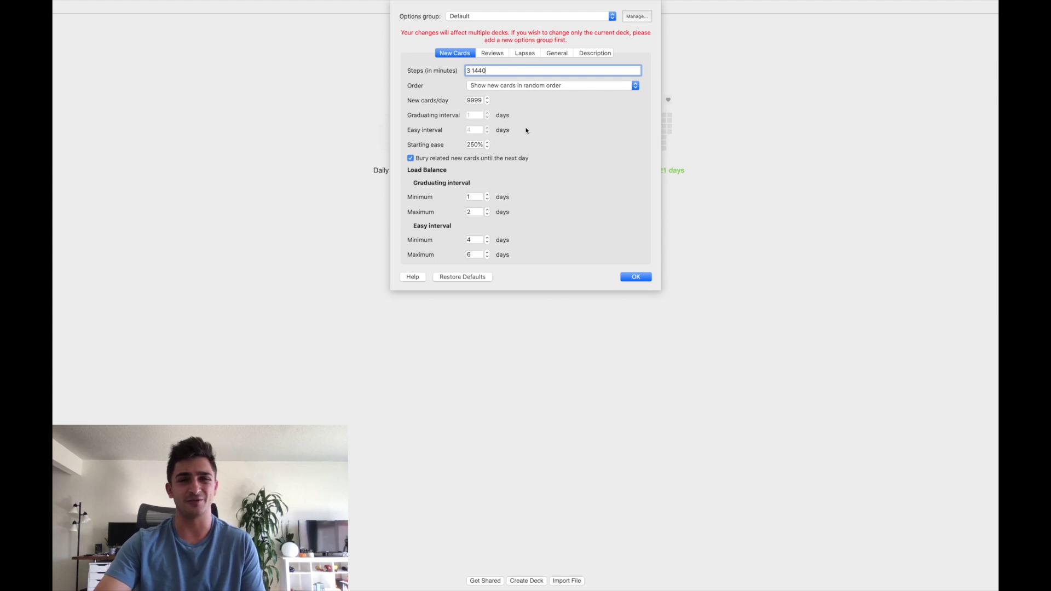
drag(471, 70, 462, 70)
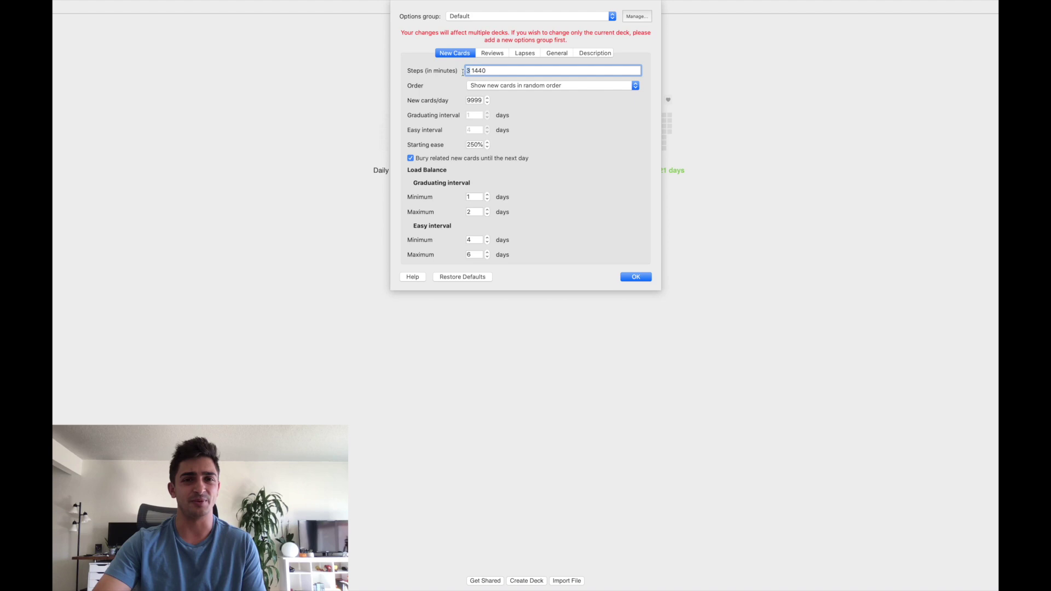
click(530, 54)
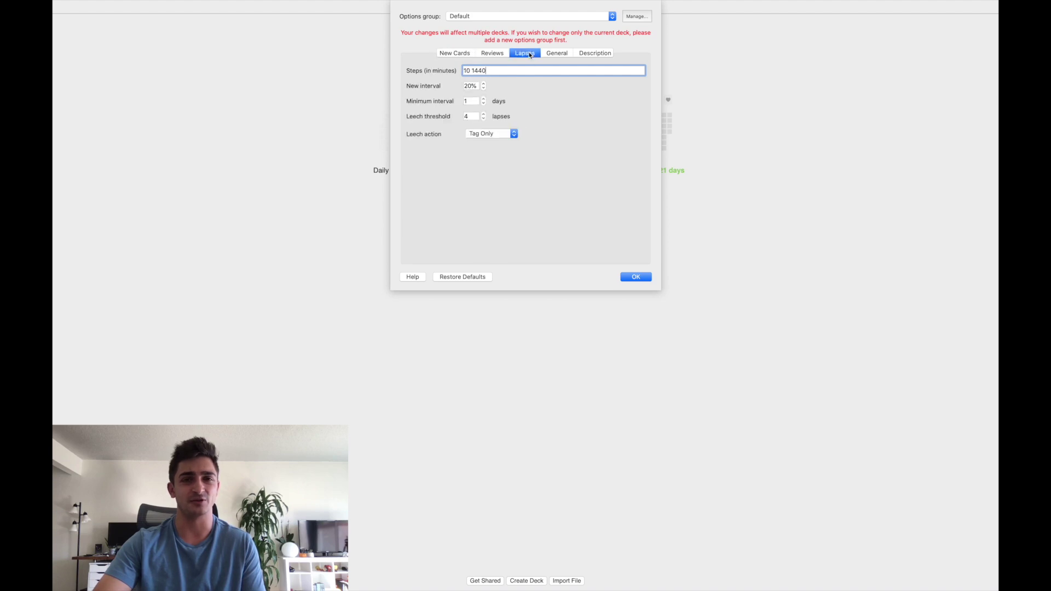
drag(472, 70, 464, 70)
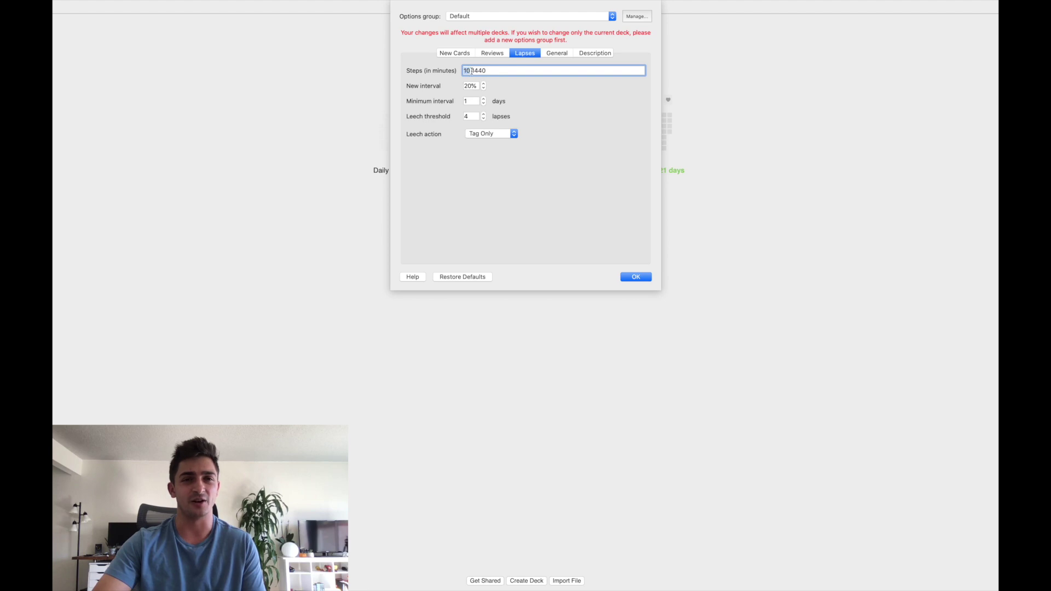
click(467, 54)
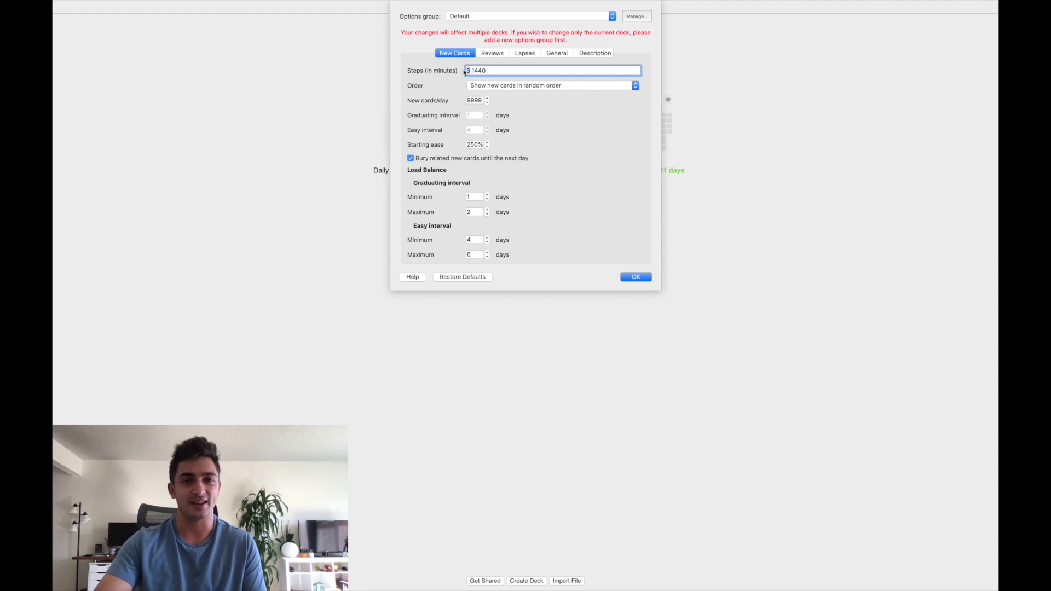
- Change the new-card learning steps from 3 1440 to 10 1440
double_click(468, 71)
text(10)
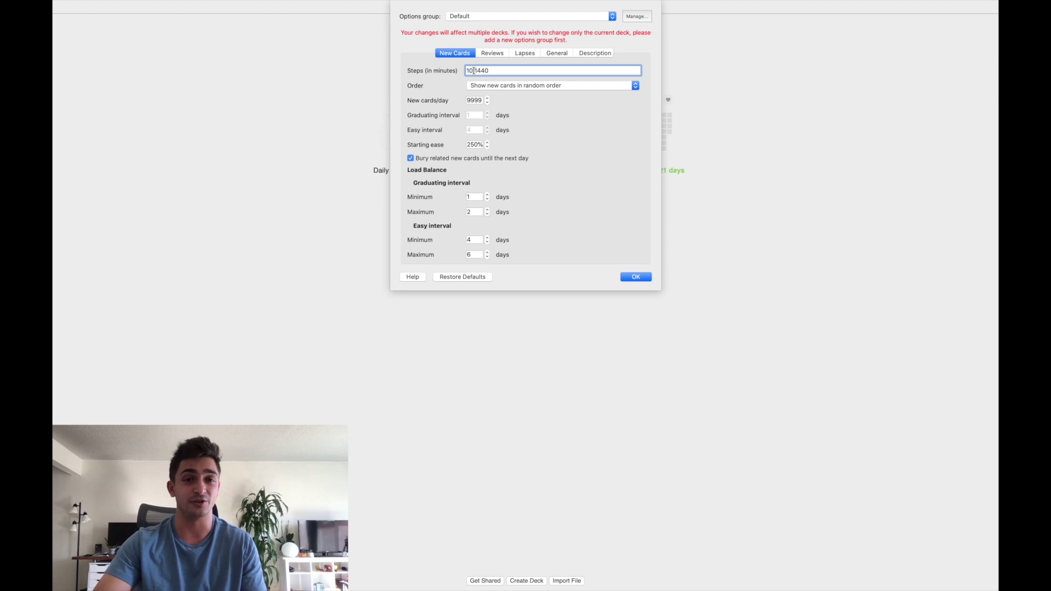
double_click(466, 71)
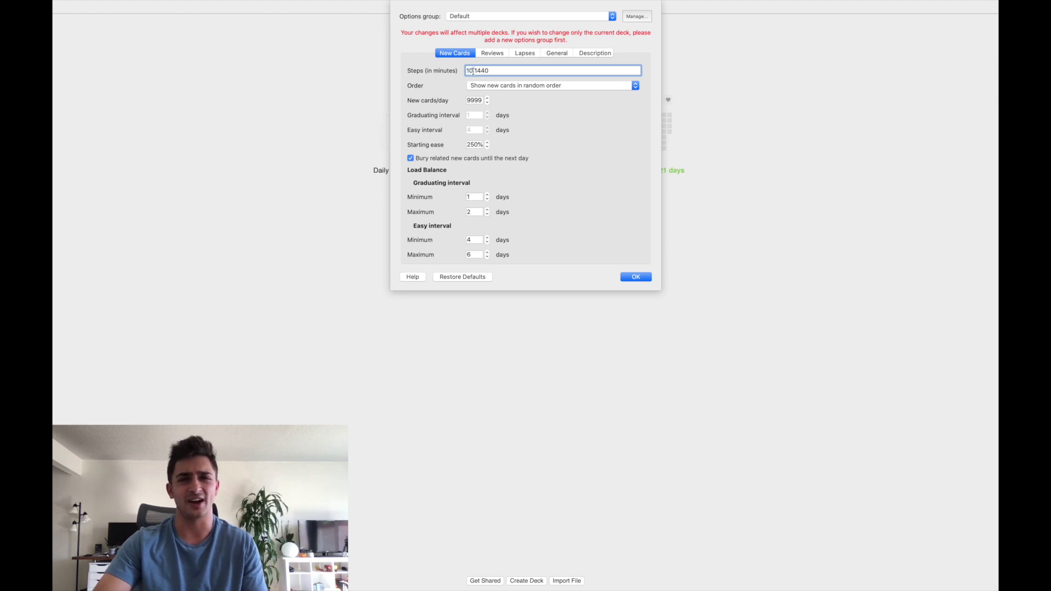
click(481, 70)
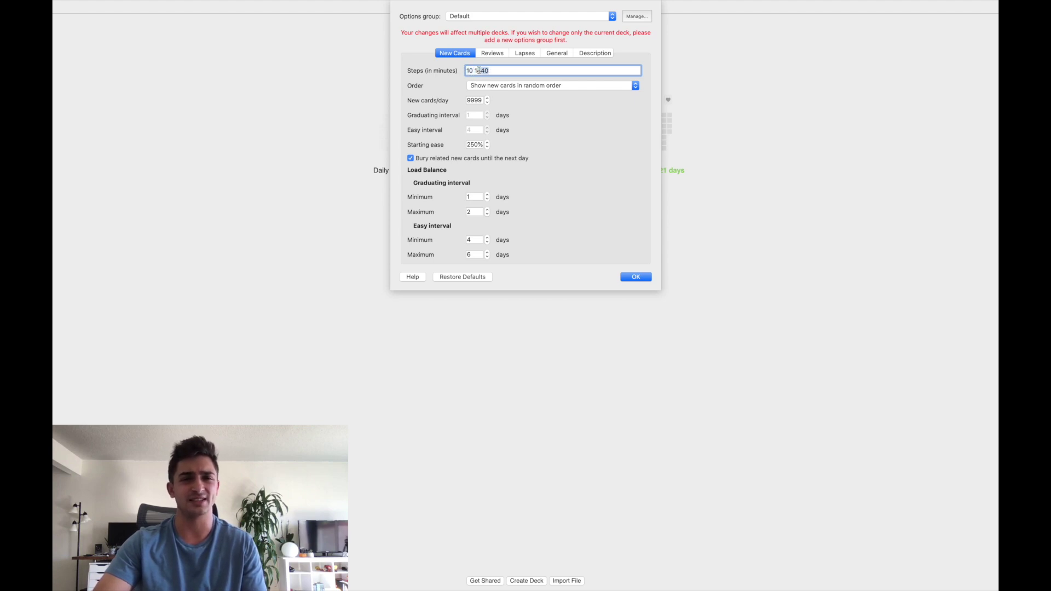
mouse_move(489, 71)
mouse_down()
mouse_move(476, 71)
mouse_move(487, 71)
mouse_up()
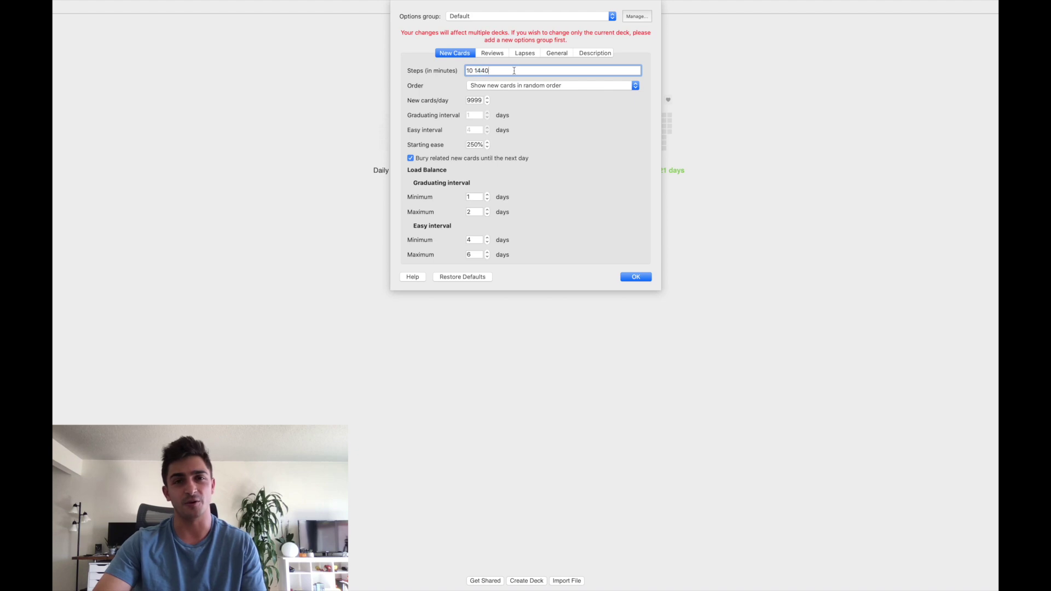
click(518, 56)
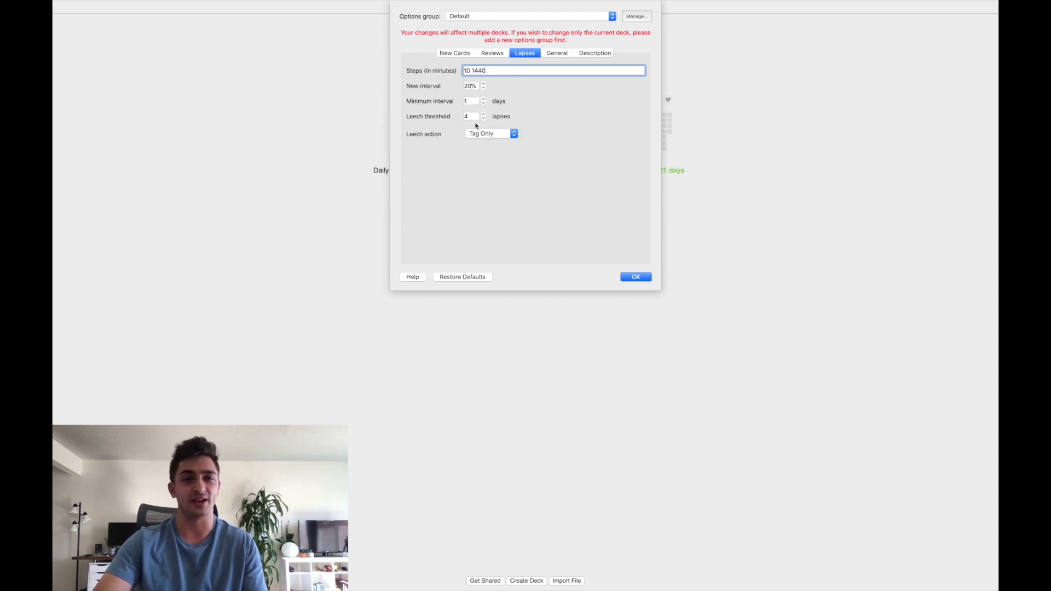
click(469, 54)
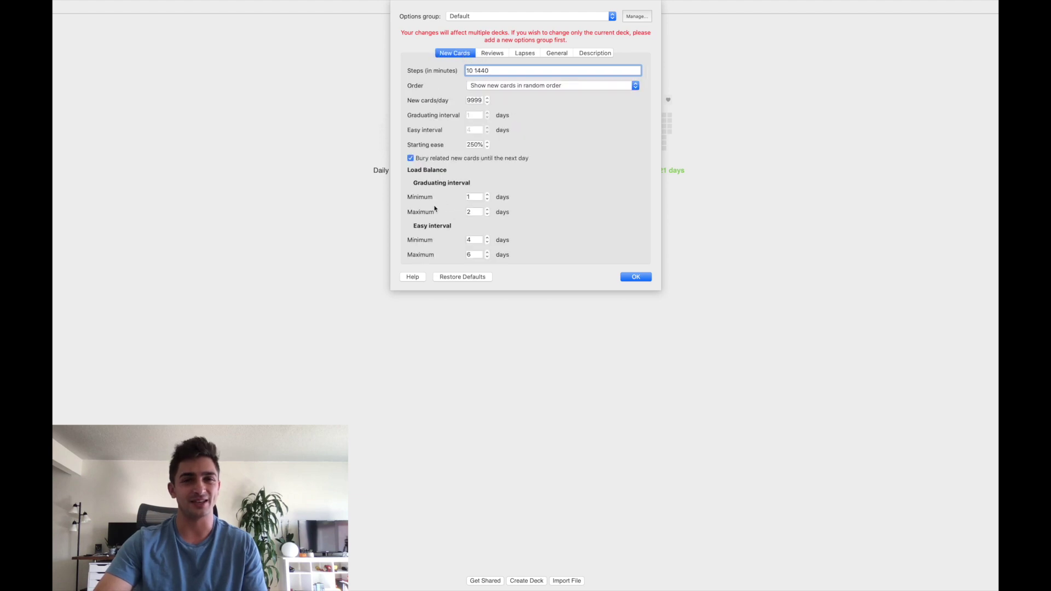
mouse_move(439, 219)
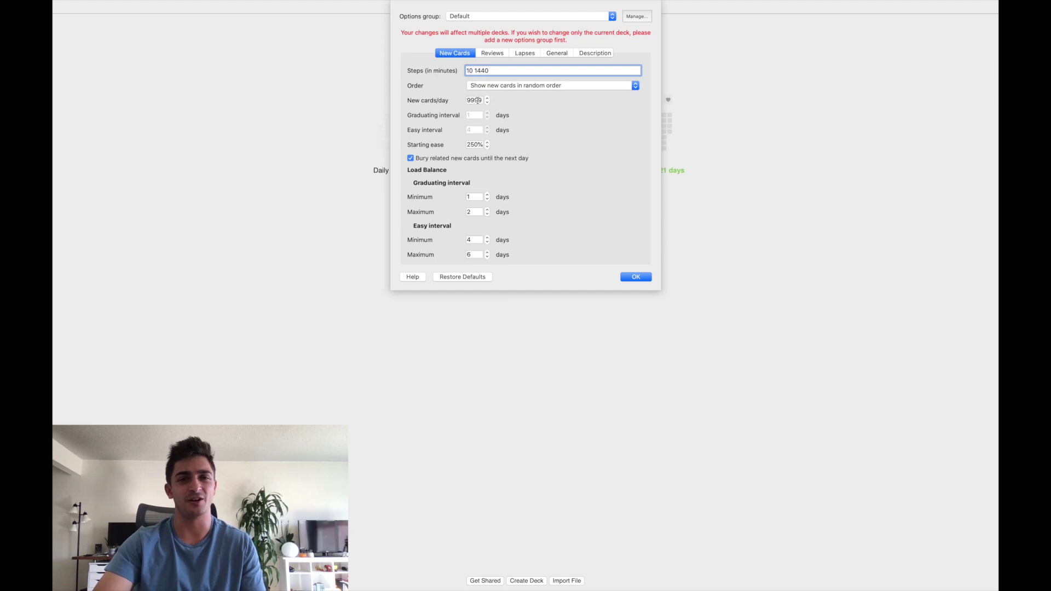
- Look over the Reviews, Lapses and General settings, then save the options with OK
click(492, 53)
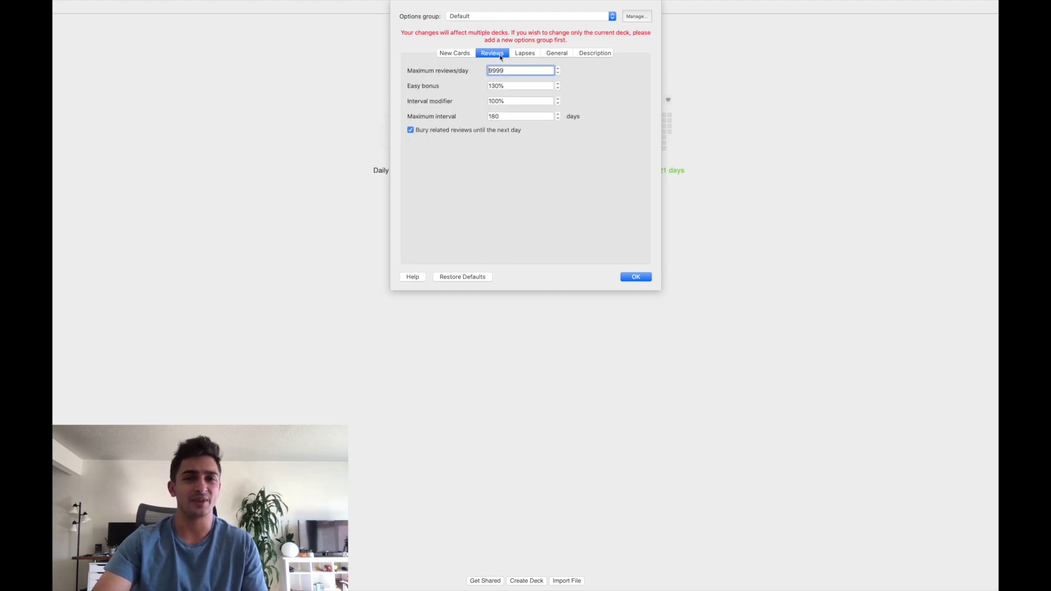
click(525, 53)
click(554, 53)
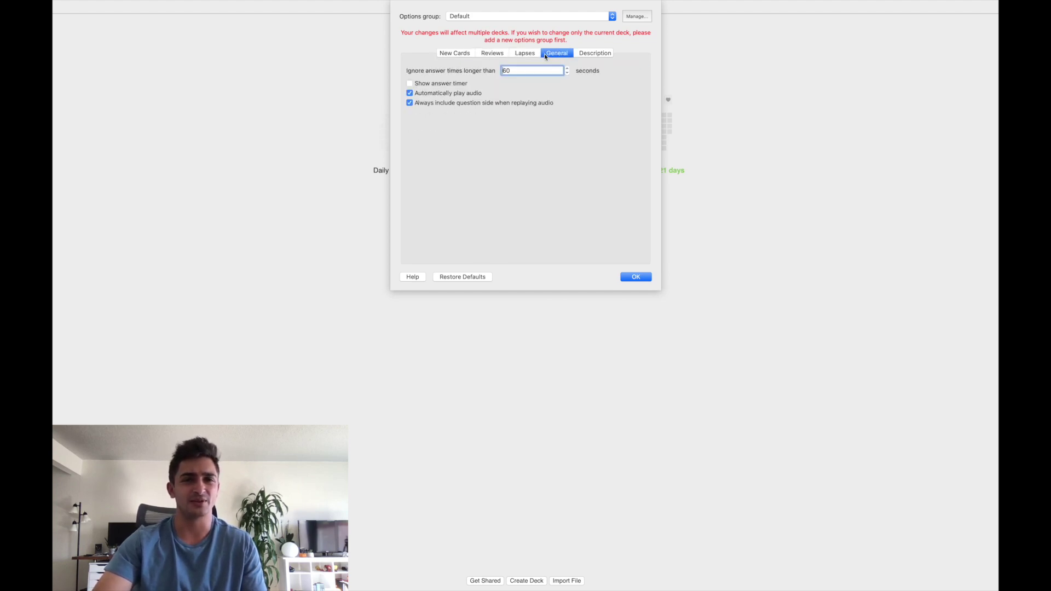
click(525, 53)
click(492, 53)
click(472, 54)
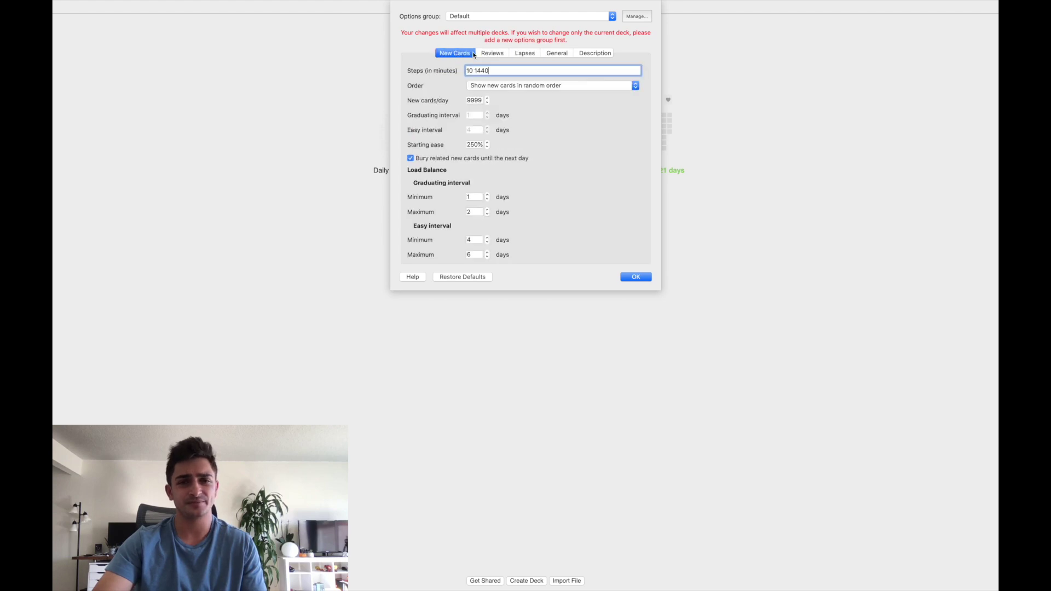
click(650, 276)
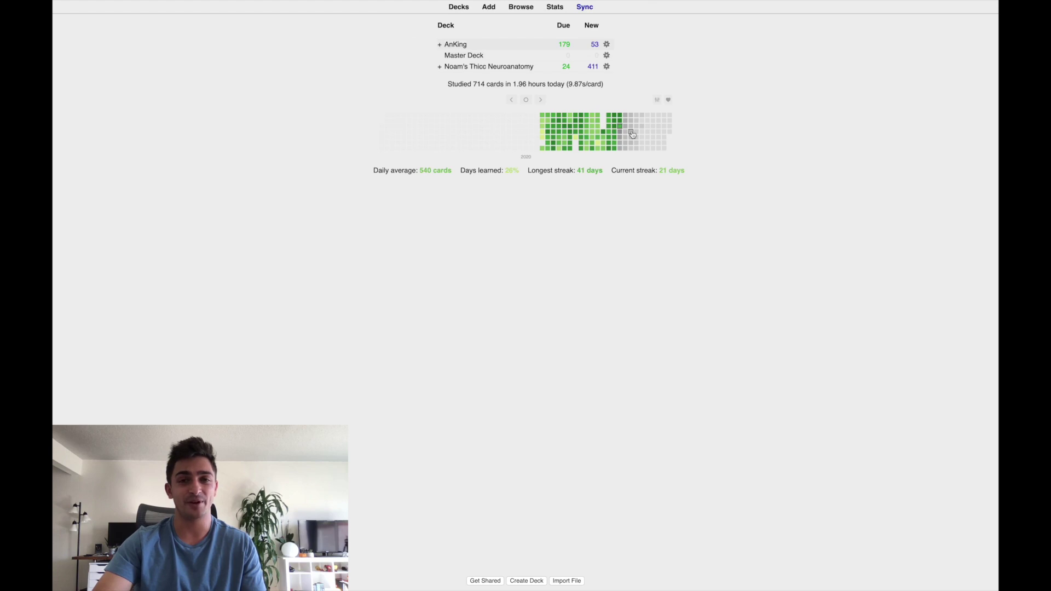
mouse_move(621, 130)
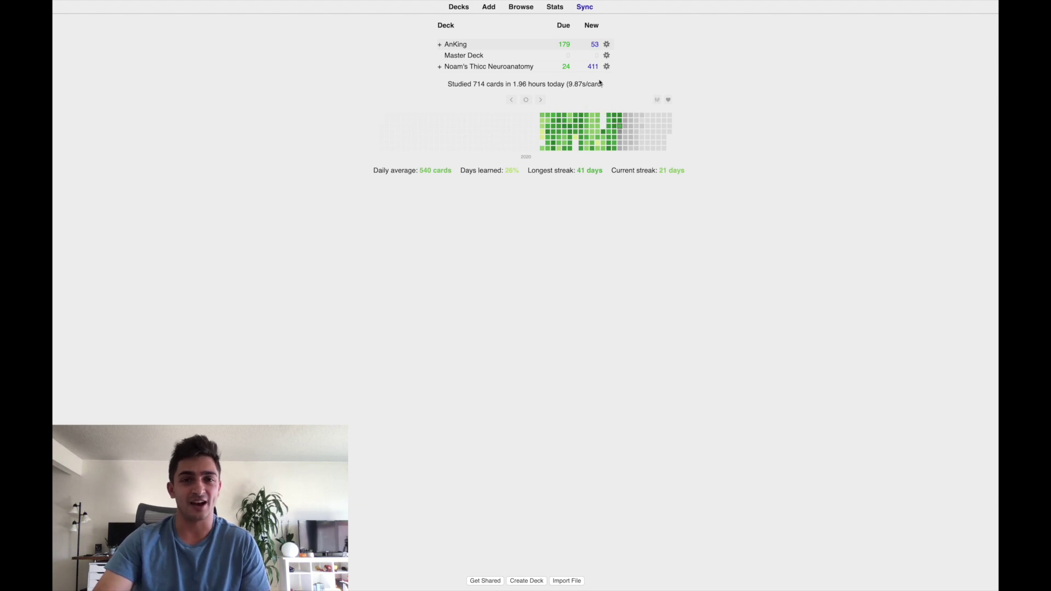
click(456, 45)
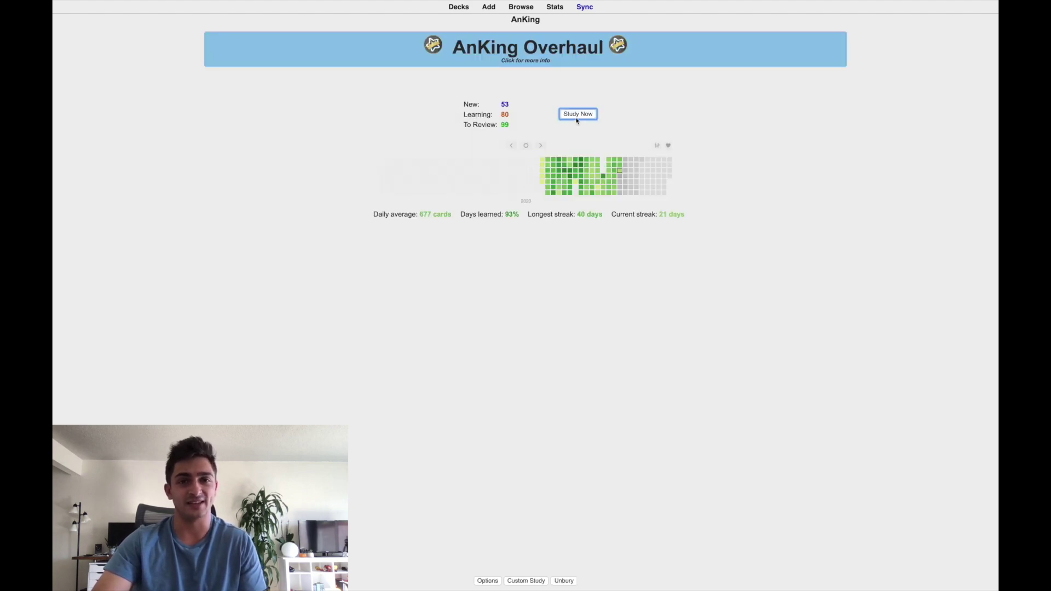
- Review one AnKing card rated Good, check AMBOSS terms on the next, then return to Decks
click(577, 112)
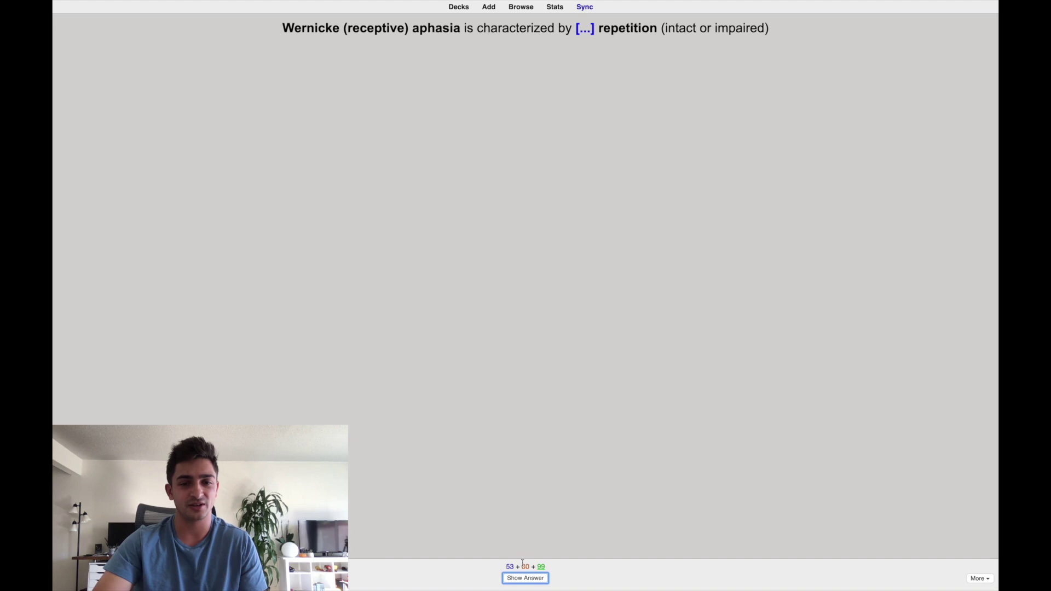
click(524, 579)
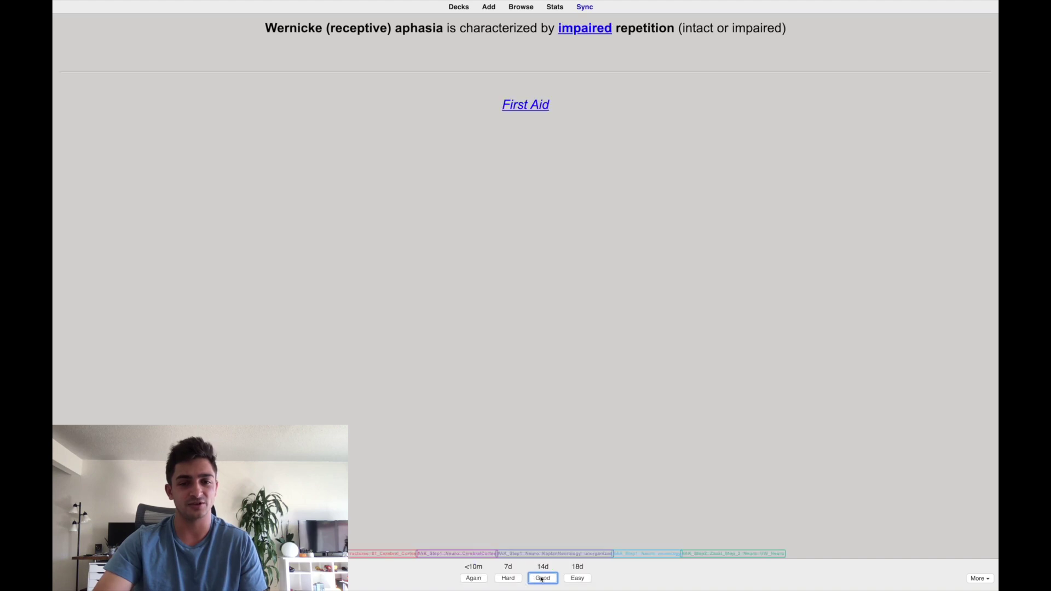
click(509, 579)
mouse_move(398, 24)
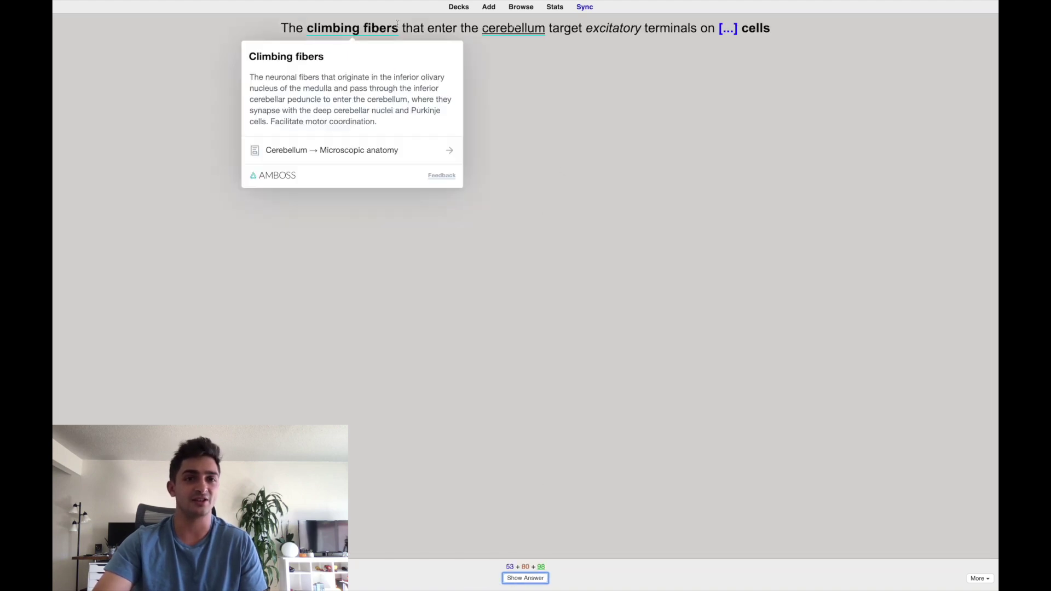
mouse_move(509, 29)
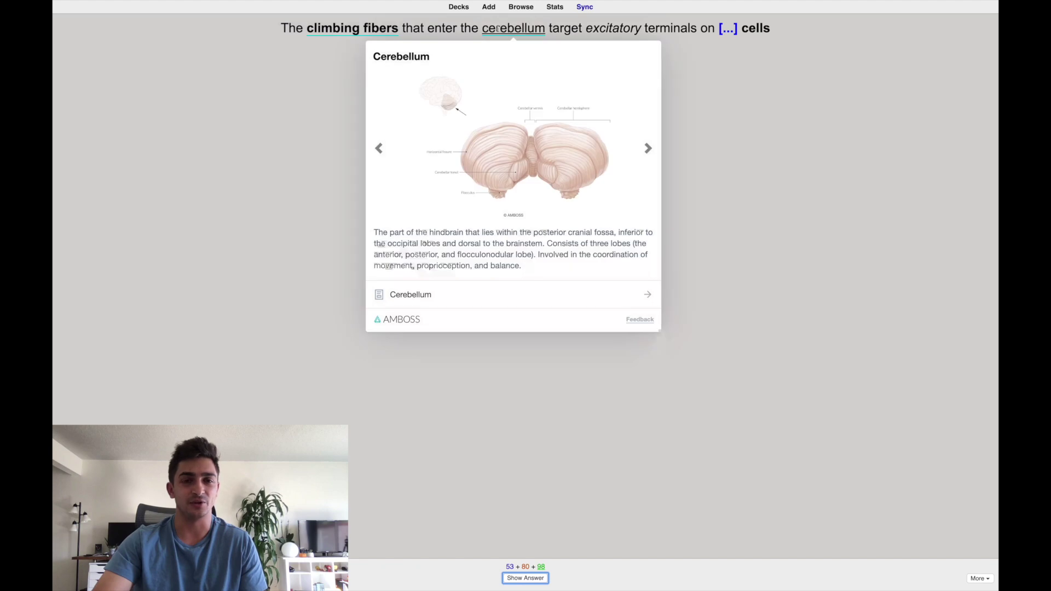
mouse_move(354, 27)
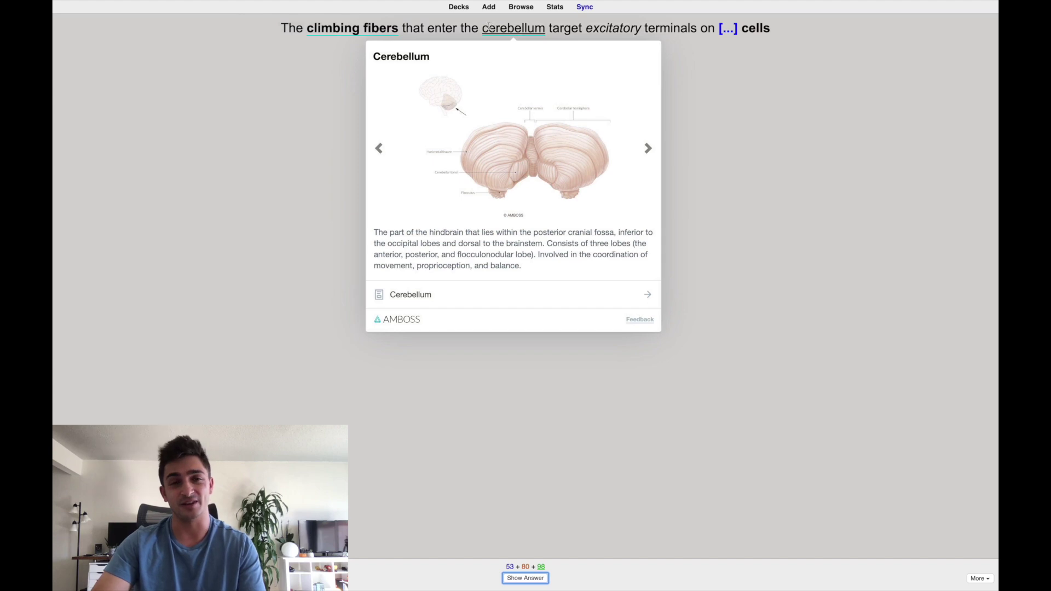
click(458, 7)
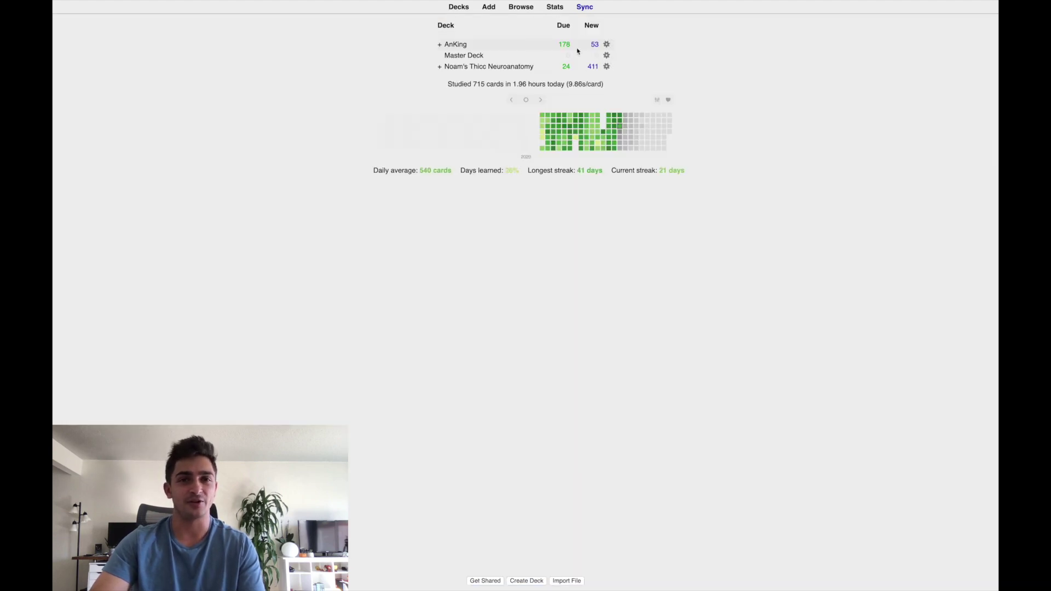
- Open and close the card browser, then bring up the Add-ons manager's Get Add-ons code prompt
click(527, 10)
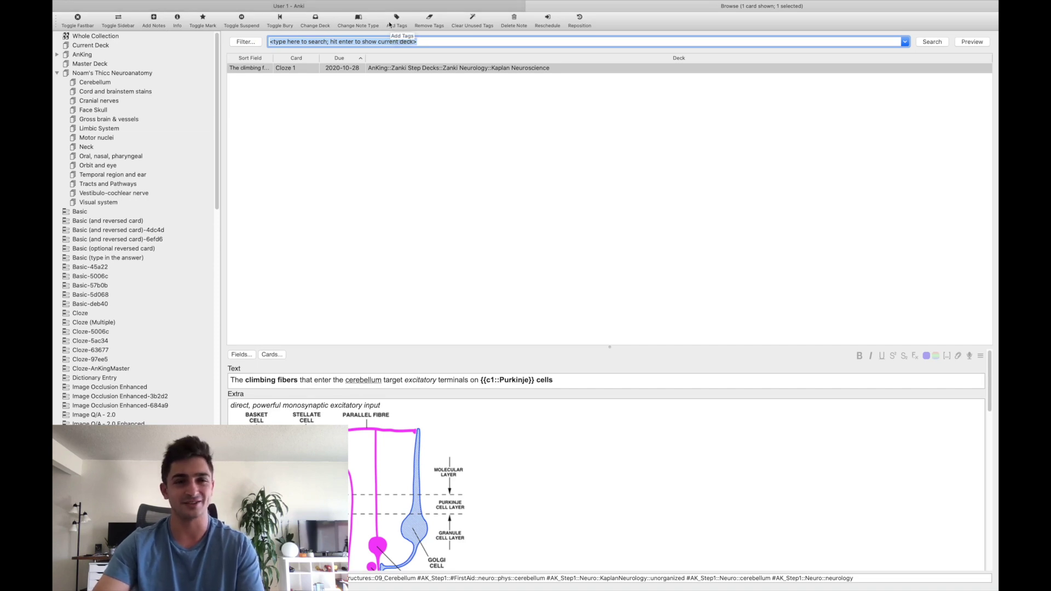
click(531, 7)
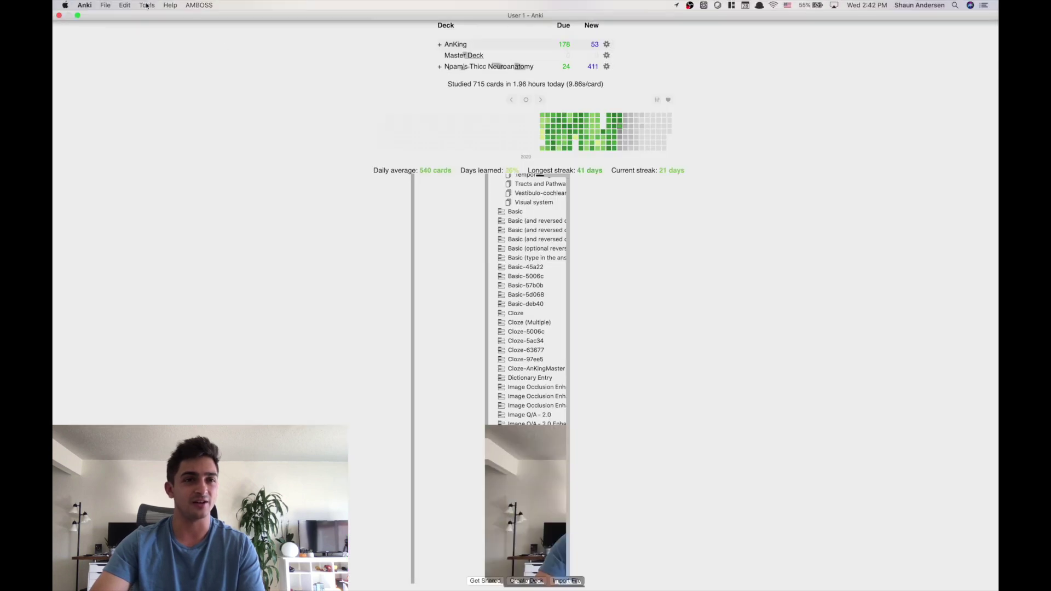
click(147, 6)
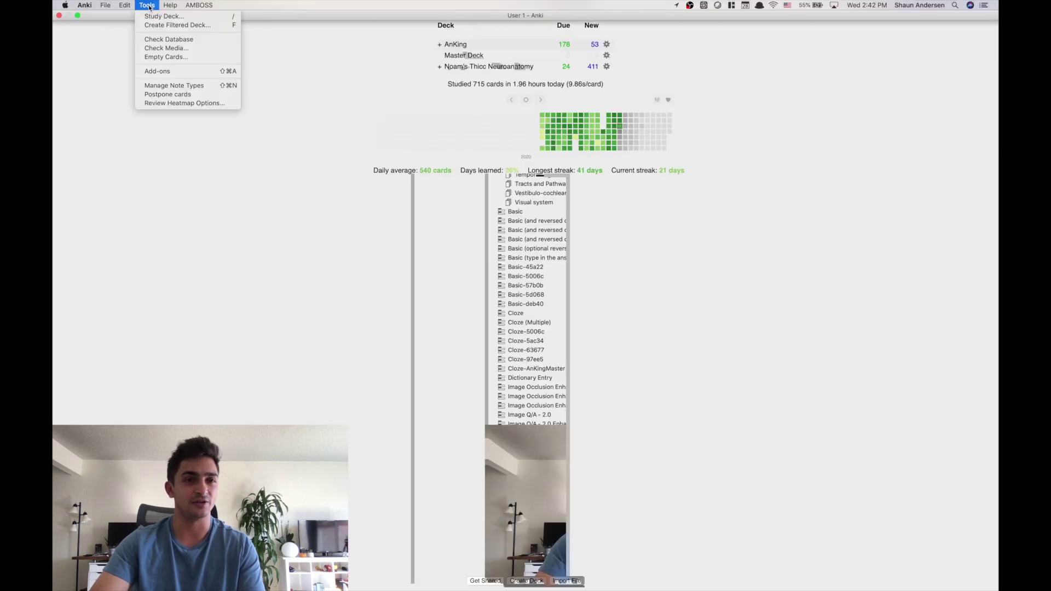
click(156, 71)
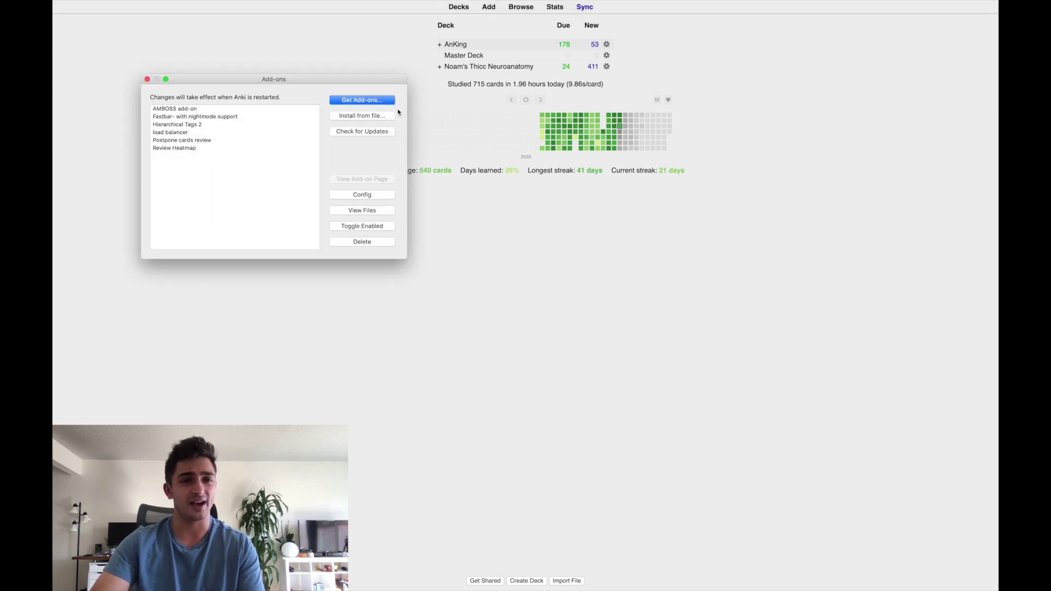
click(380, 102)
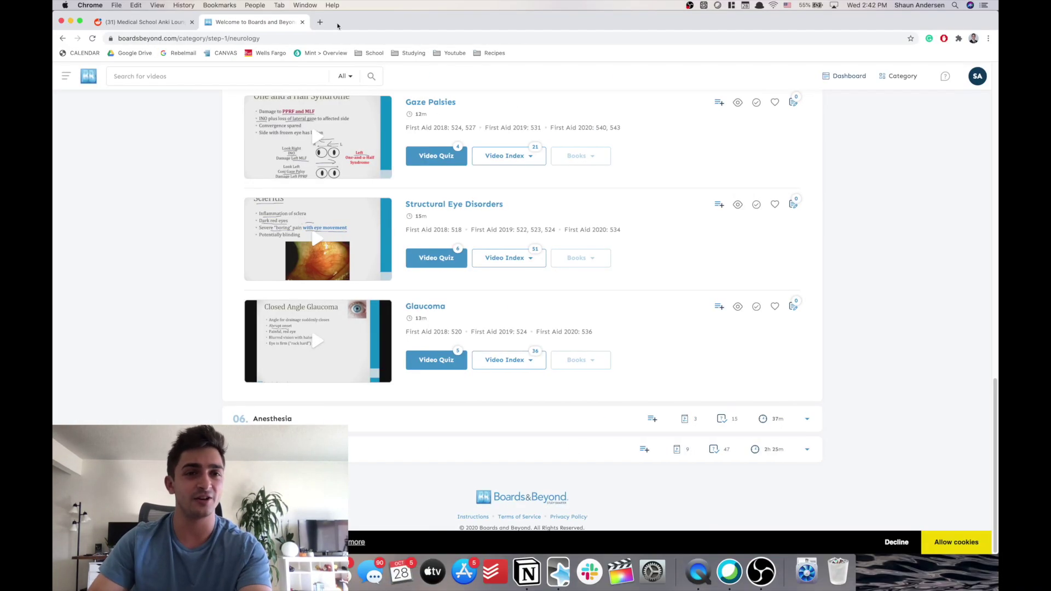
- Search the web for 'anki add' in a new tab and browse AnkiWeb's Anki 2.1 add-on list
click(326, 25)
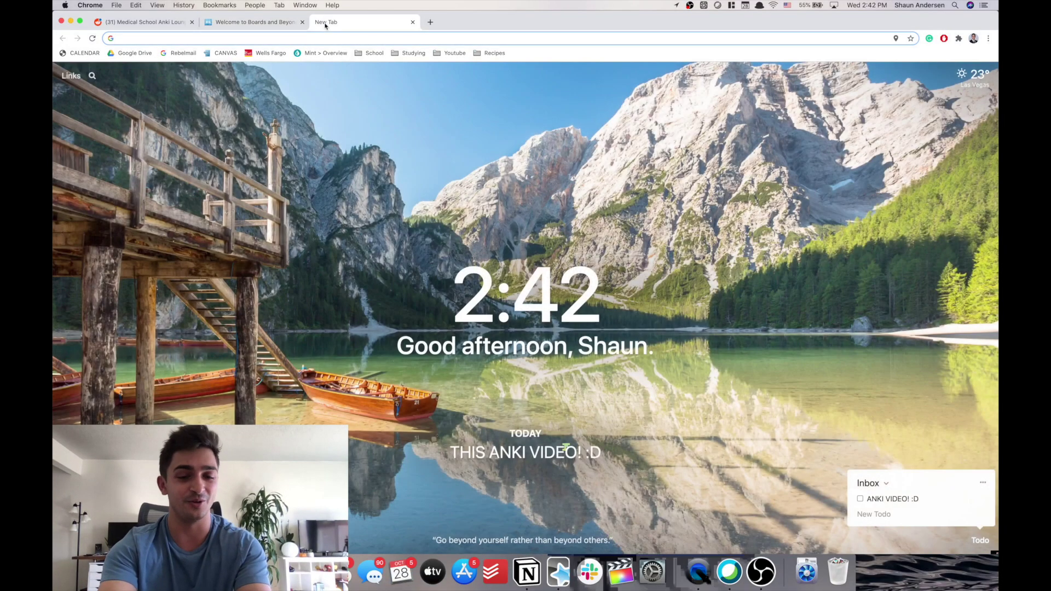
text(anki)
text( add)
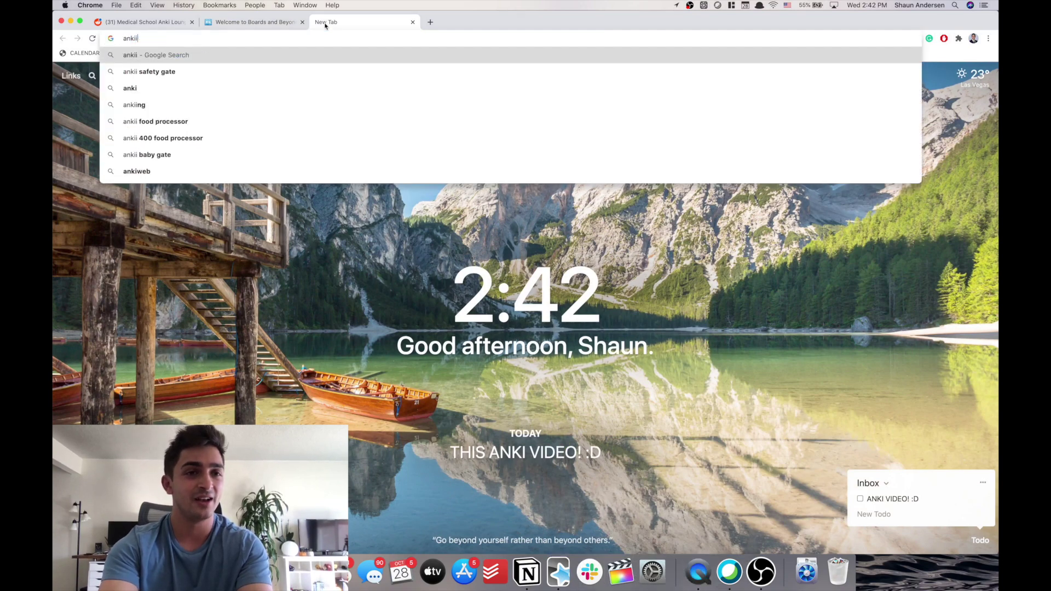
key(Return)
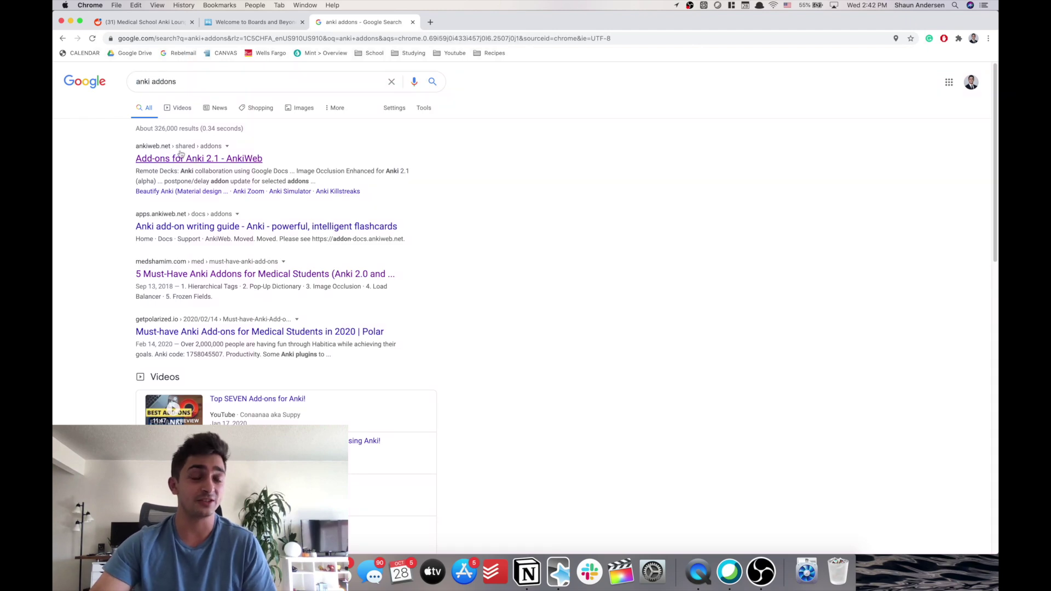
click(179, 158)
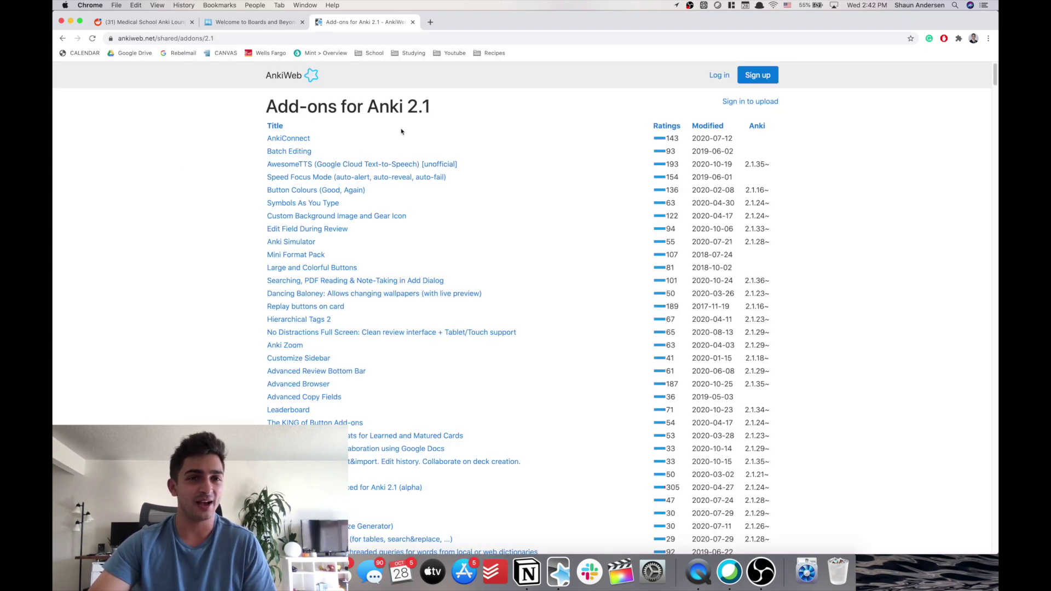
scroll(369, 211, down, 15)
scroll(369, 211, down, 20)
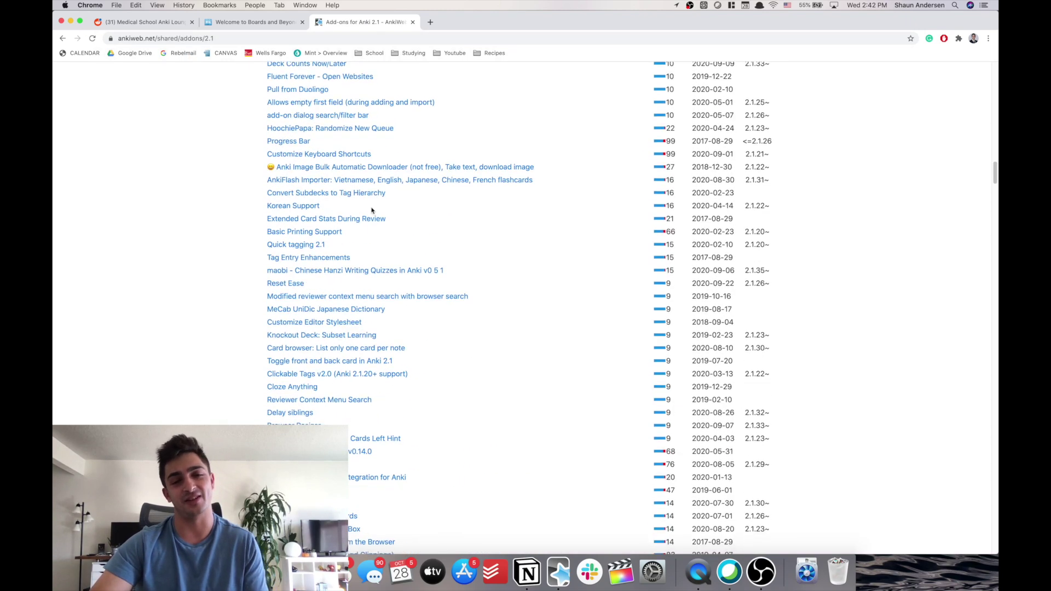
scroll(376, 208, down, 5)
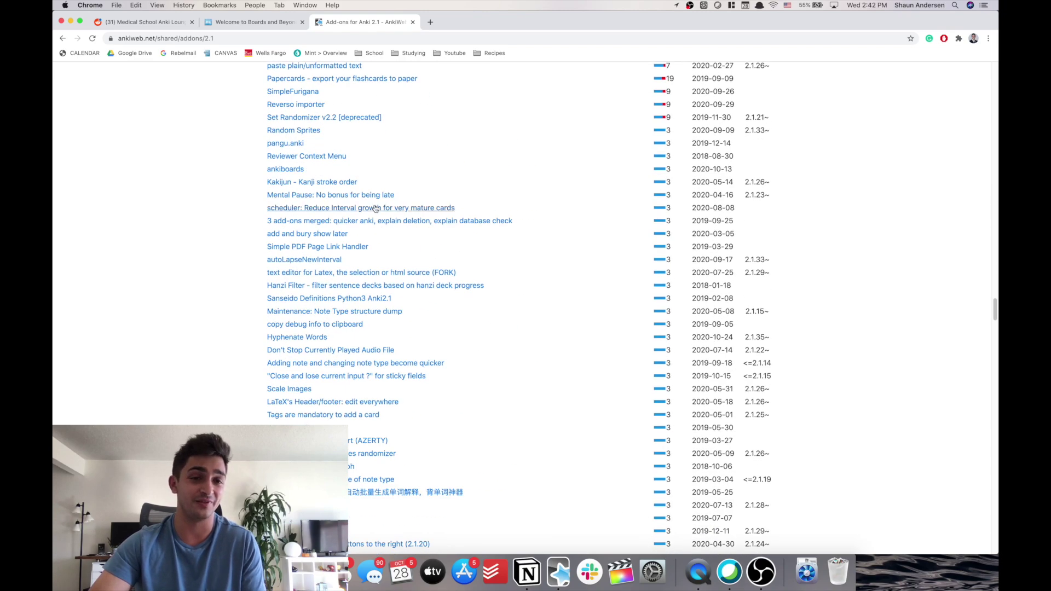
scroll(376, 207, down, 20)
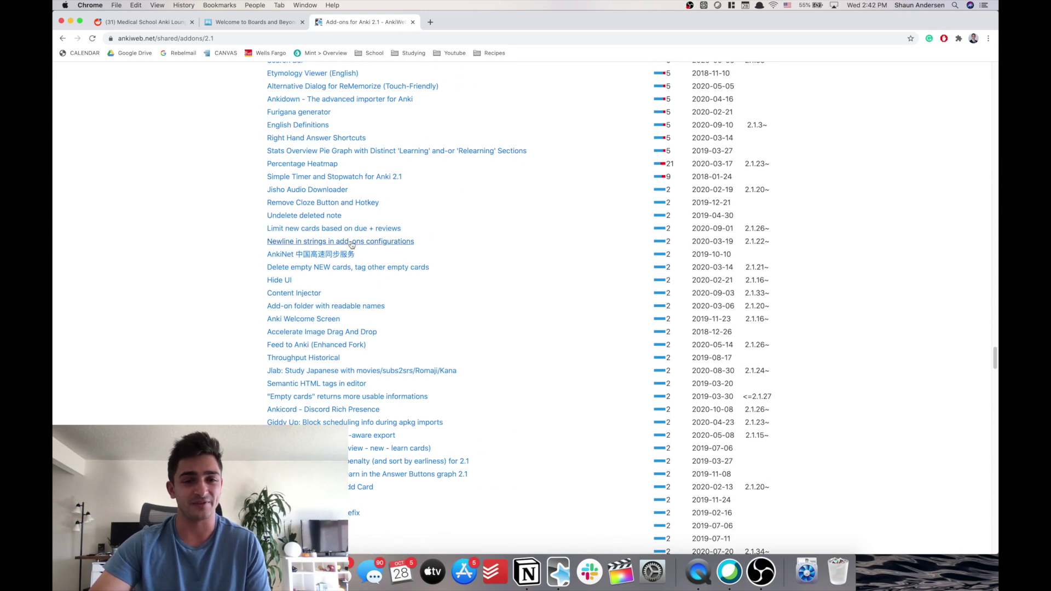
scroll(359, 257, up, 15)
scroll(358, 258, up, 20)
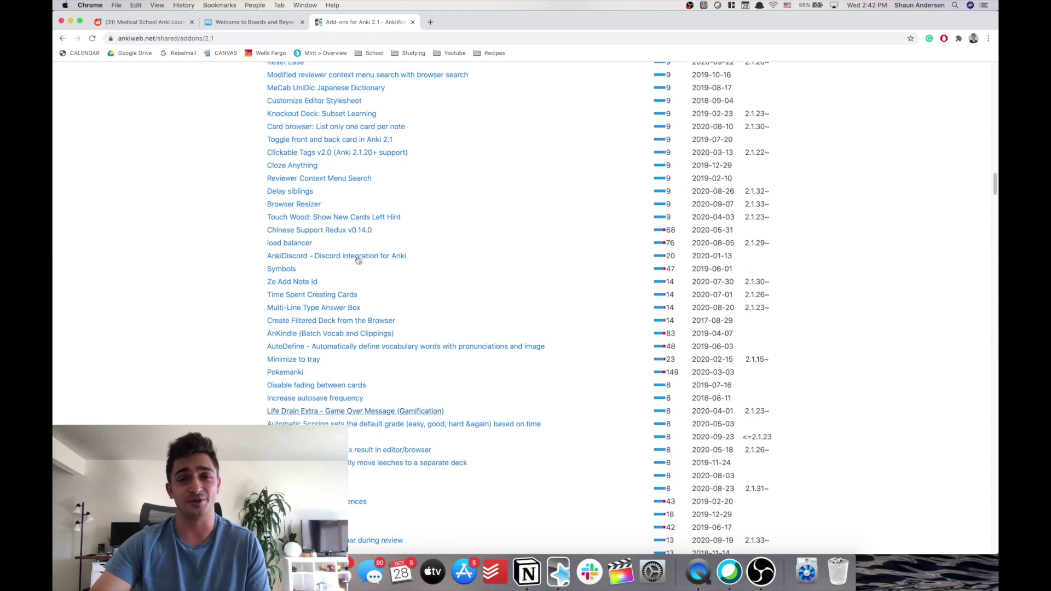
scroll(358, 263, up, 5)
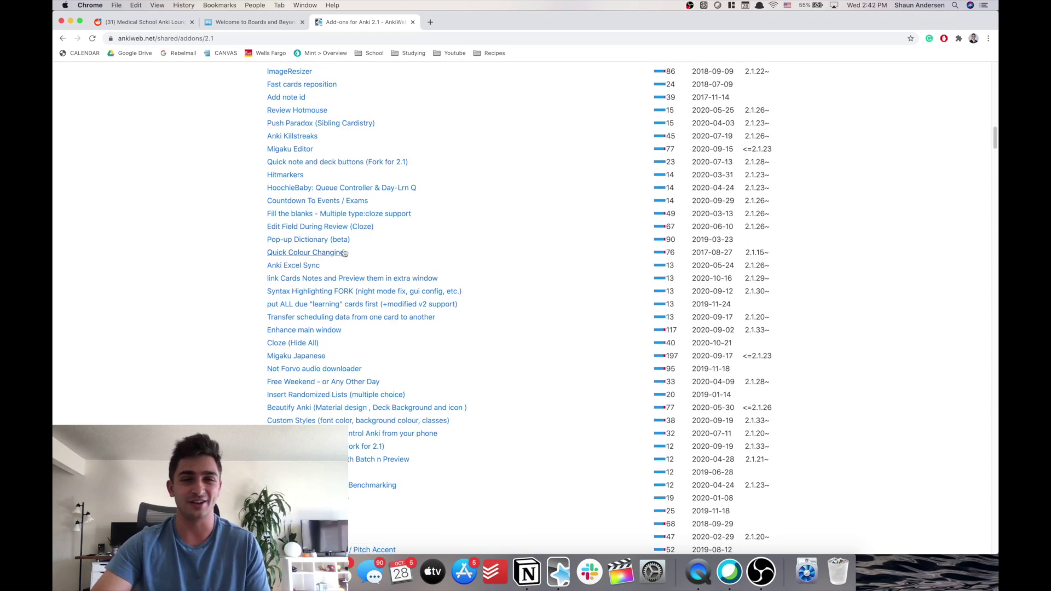
scroll(345, 249, up, 10)
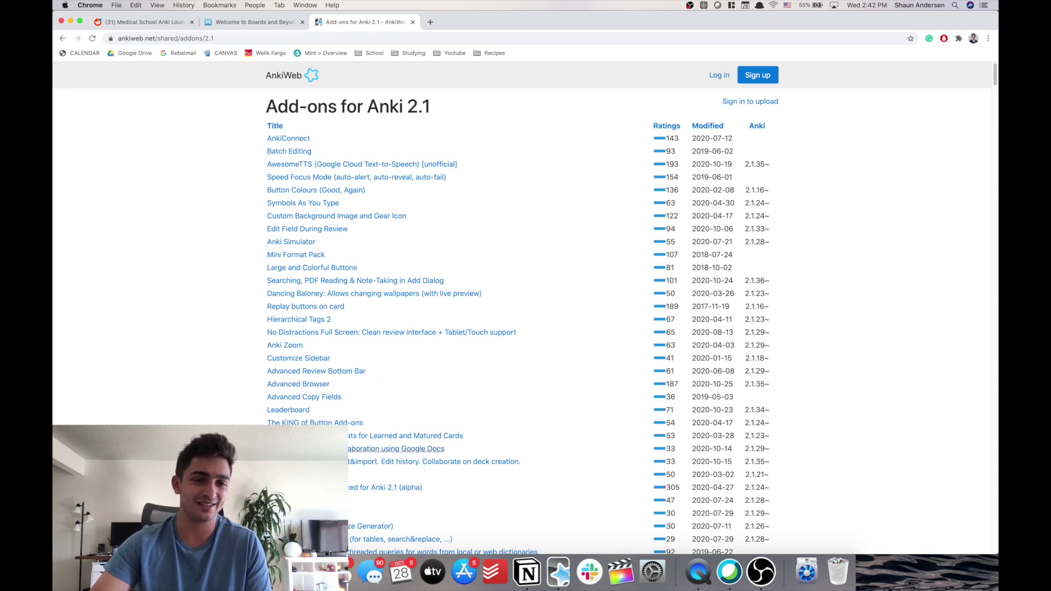
- Copy the Hierarchical Tags 2 install code from its AnkiWeb page and return to Anki
click(315, 320)
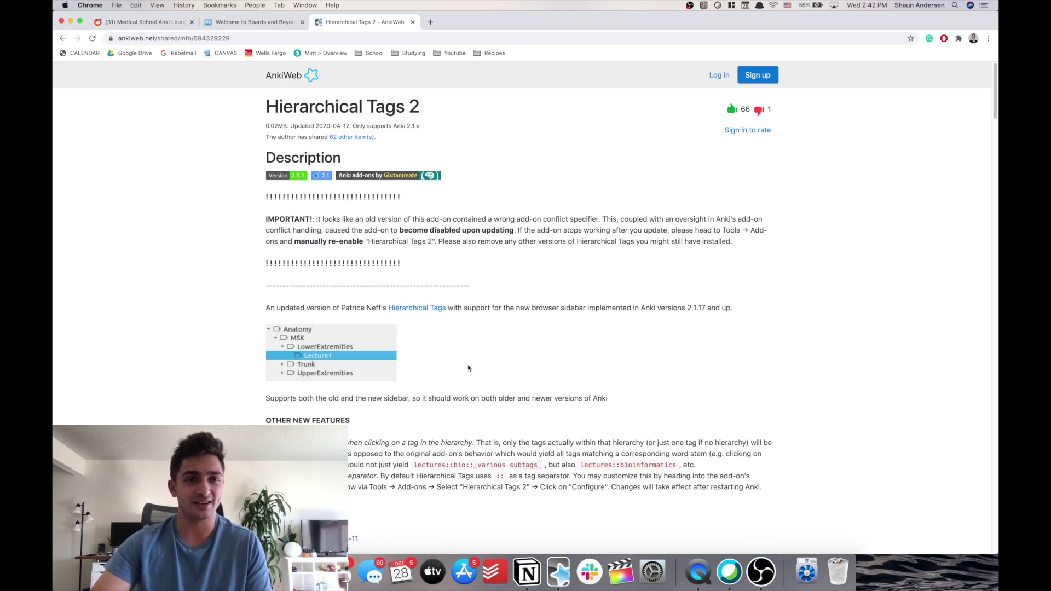
scroll(446, 380, down, 15)
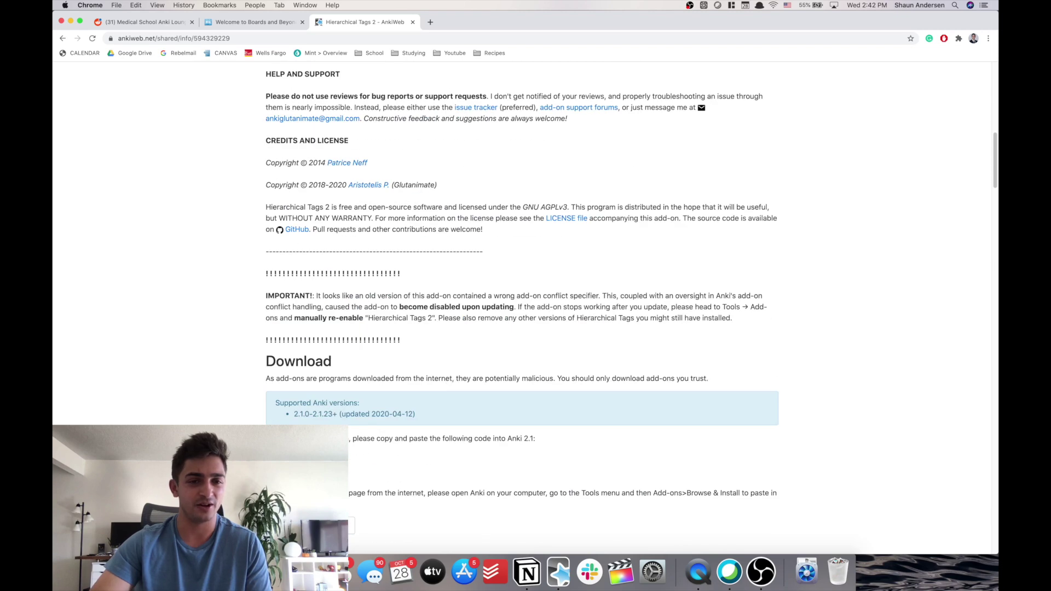
right_click(307, 452)
click(329, 474)
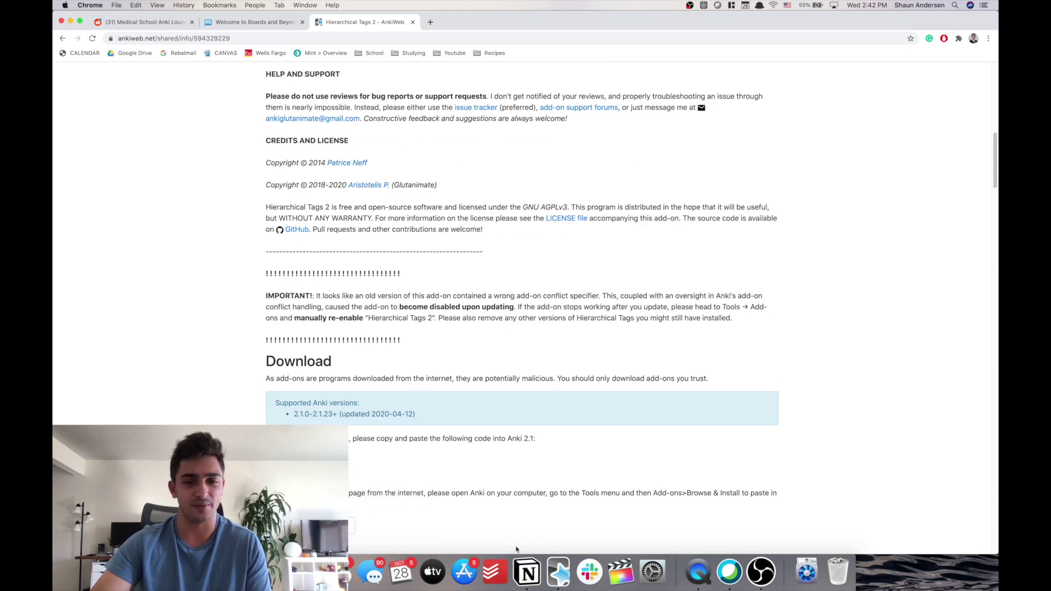
click(564, 575)
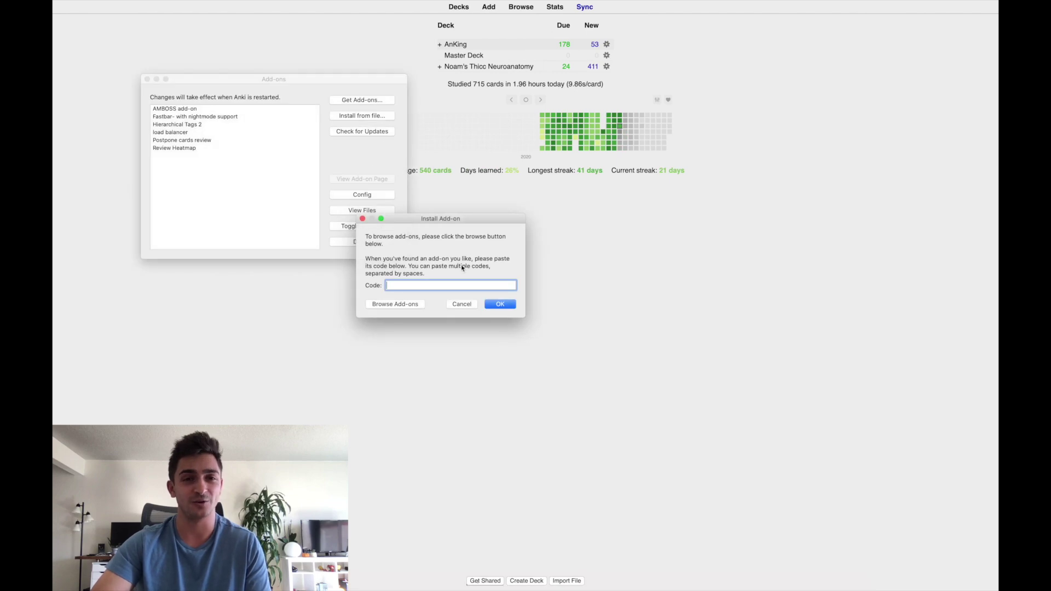
- Paste code 594329229 into the Code field, then cancel the install and close the Add-ons window
right_click(454, 280)
click(473, 328)
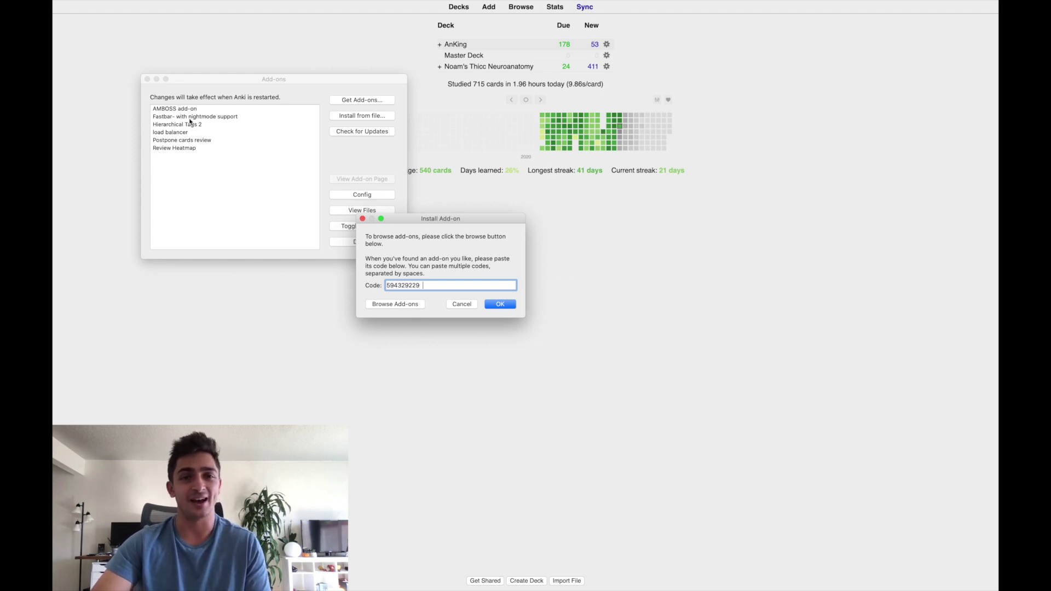
click(455, 303)
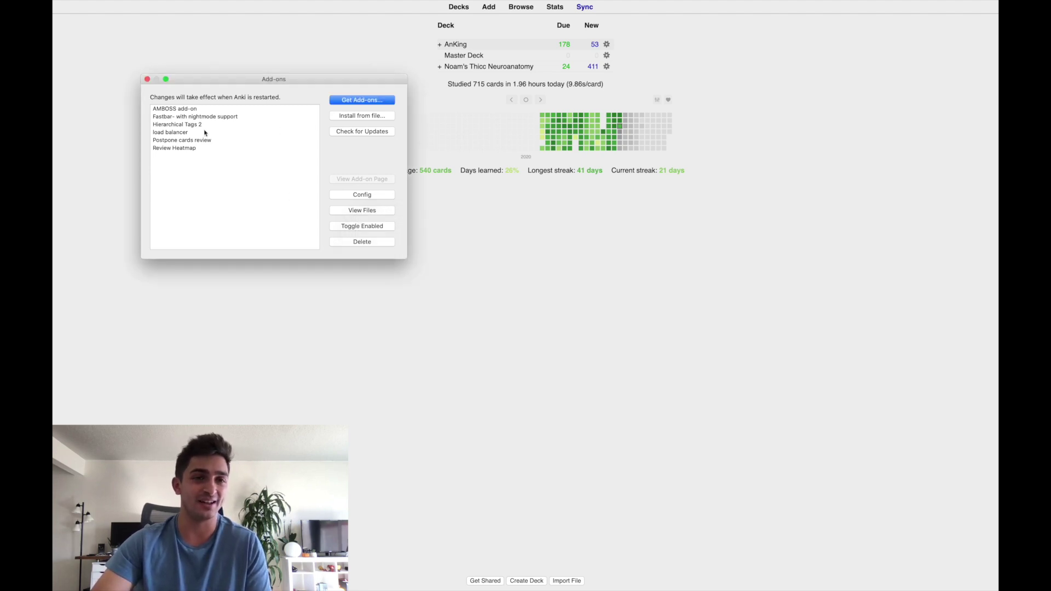
click(148, 80)
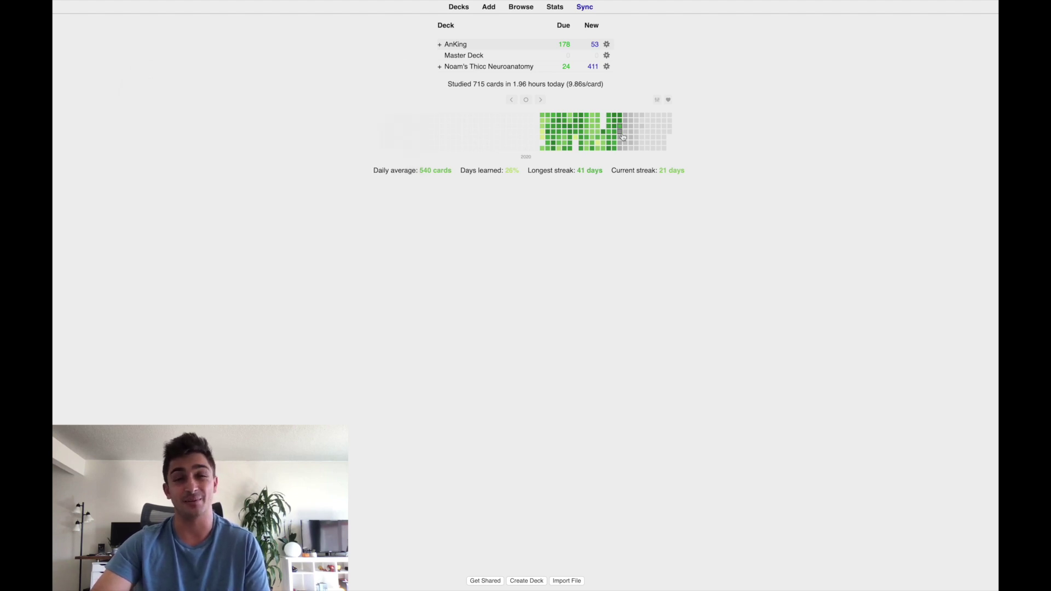
mouse_move(621, 136)
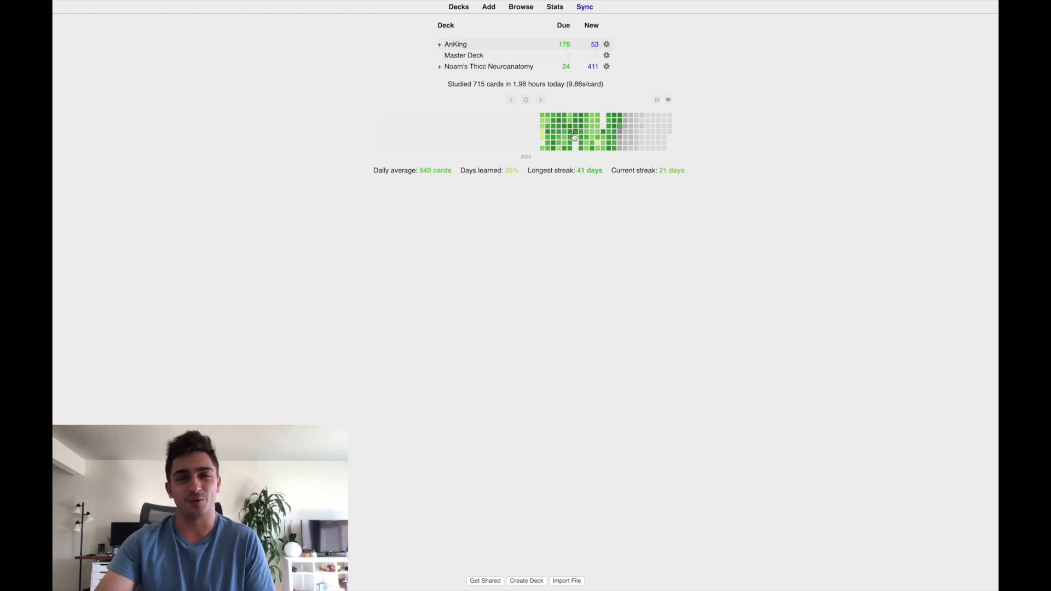
mouse_move(508, 115)
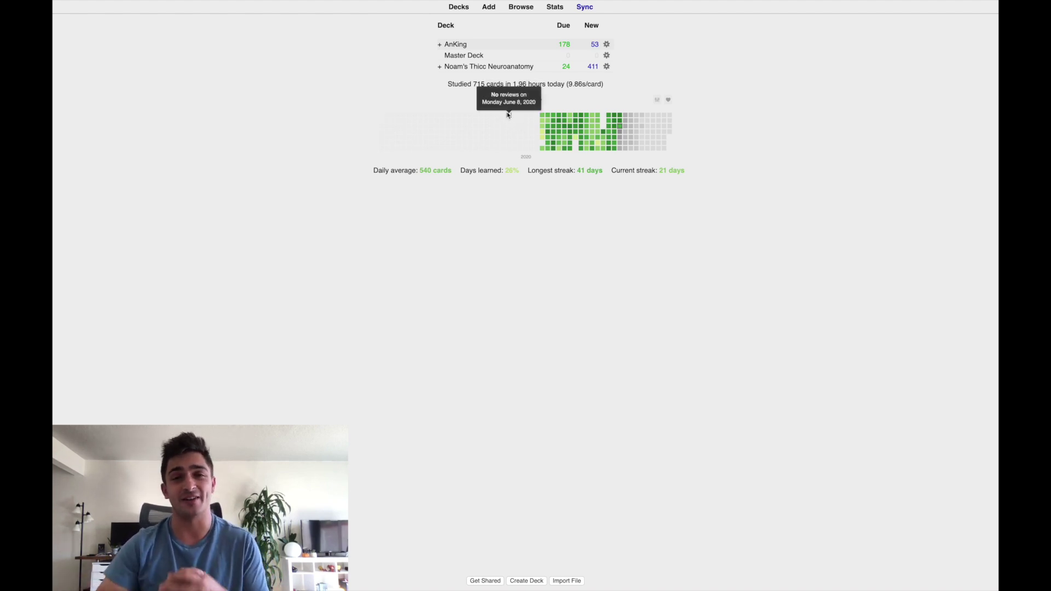